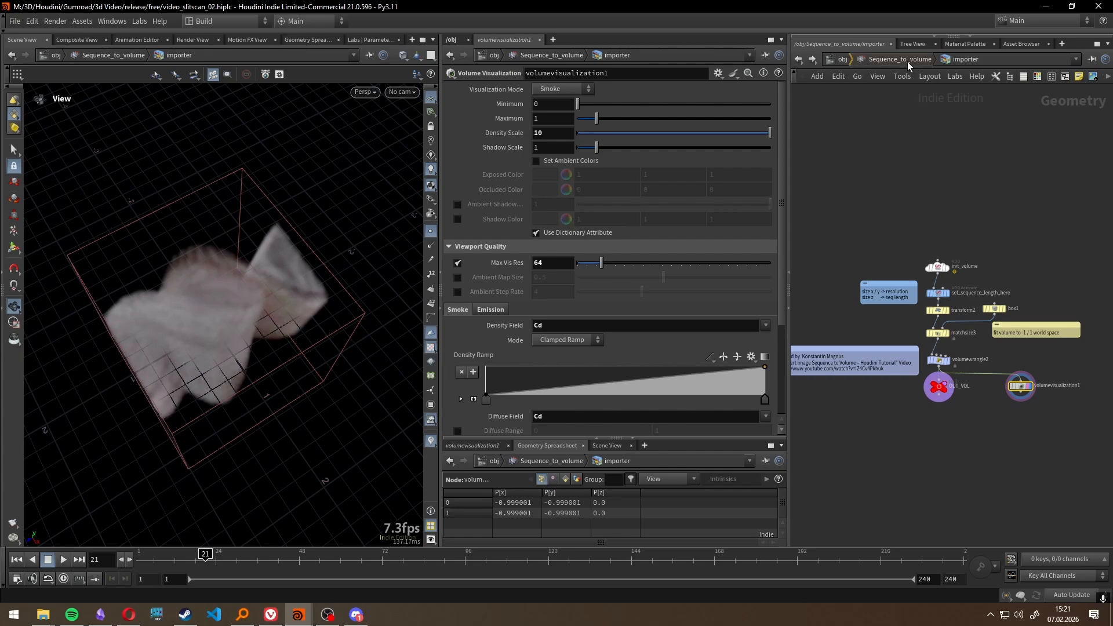
Step: Return to the Sequence_to_volume network, show its composite view and adjust a slider on the ramp1 node
click(904, 59)
click(73, 40)
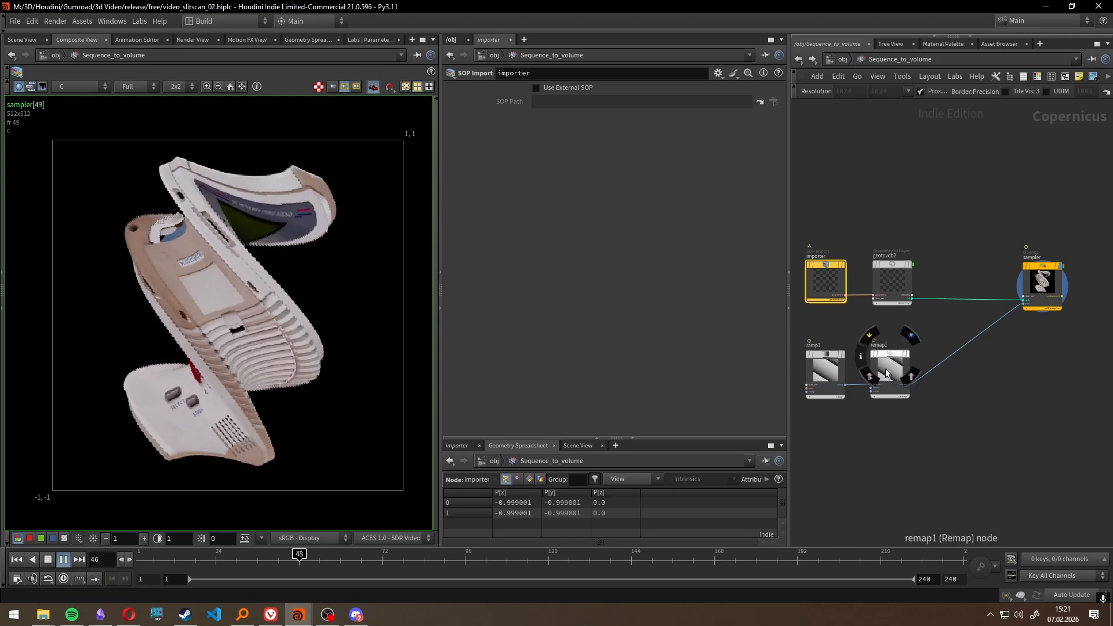
click(825, 374)
drag(621, 179, 665, 182)
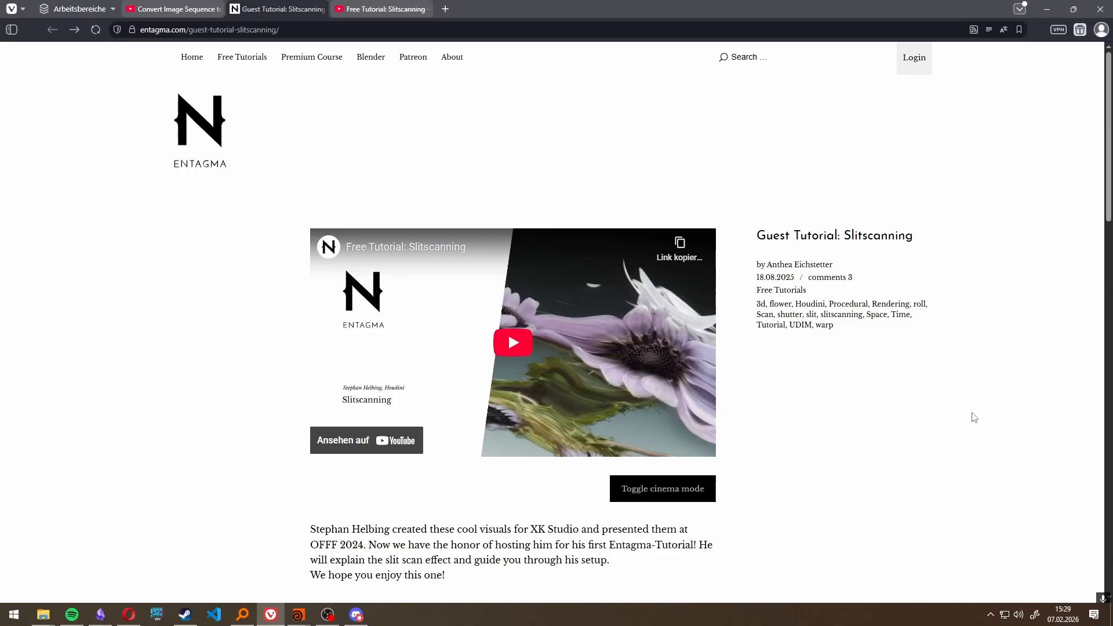
Step: In the browser, review the Entagma Slitscanning guest tutorial page and the YouTube video "Convert Image Sequence to Volume – Houdini Tutorial"
scroll(915, 373, down, 1)
scroll(667, 458, up, 1)
drag(389, 529, 312, 529)
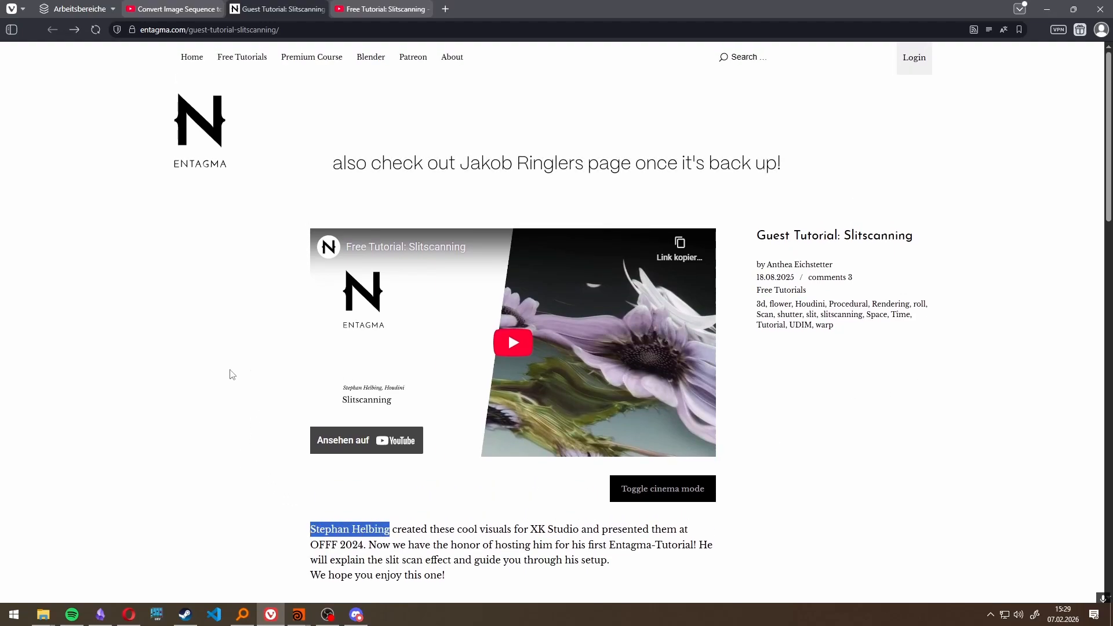
click(219, 382)
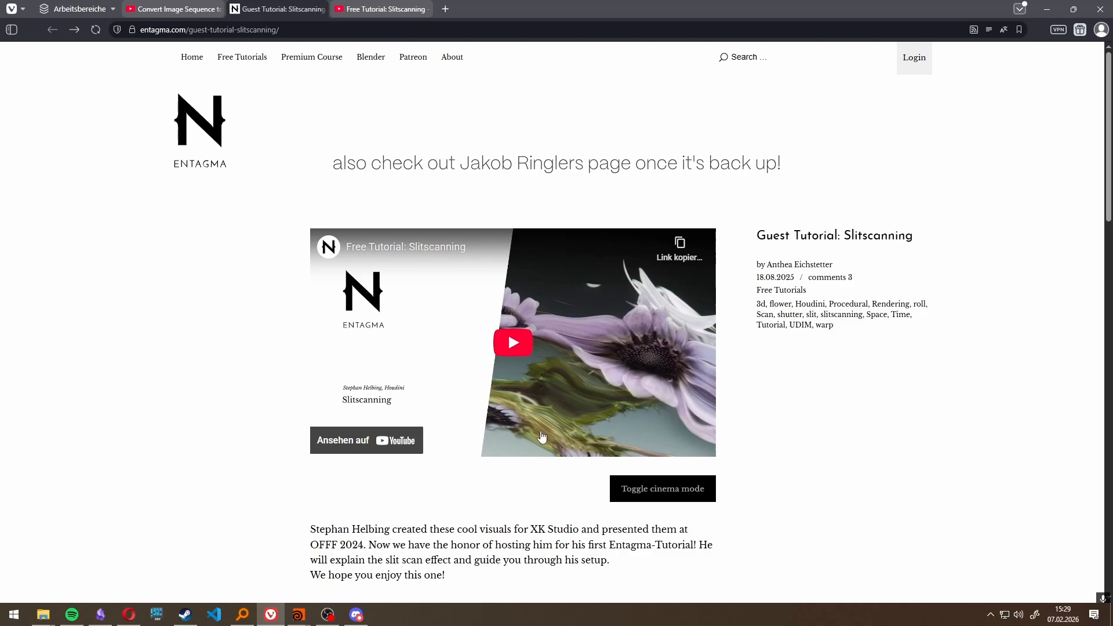
click(174, 9)
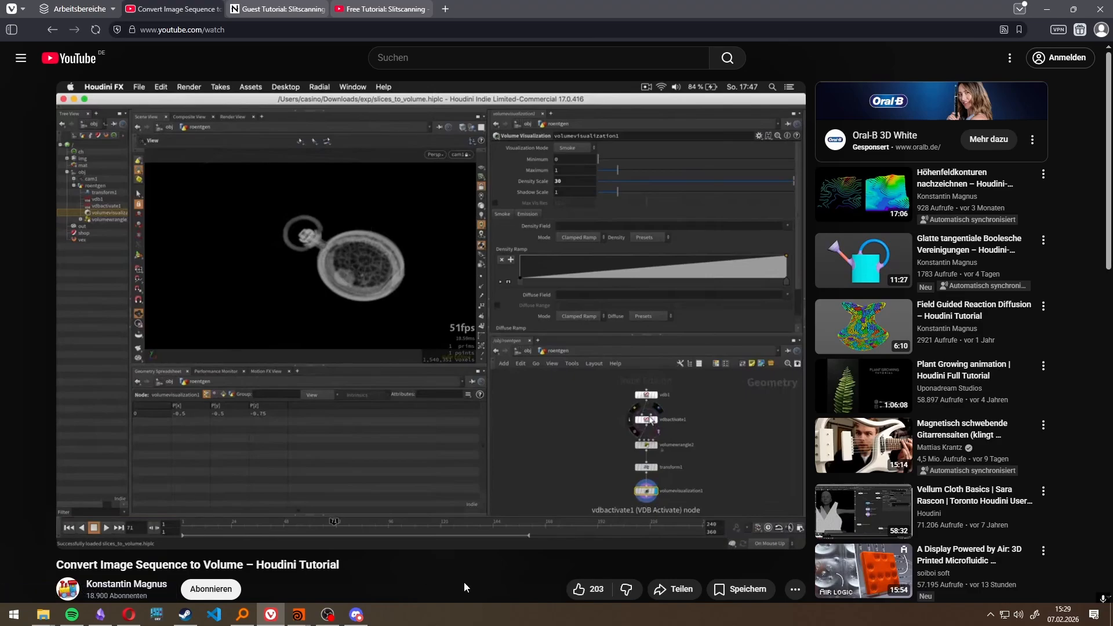
scroll(455, 572, down, 1)
scroll(454, 572, up, 1)
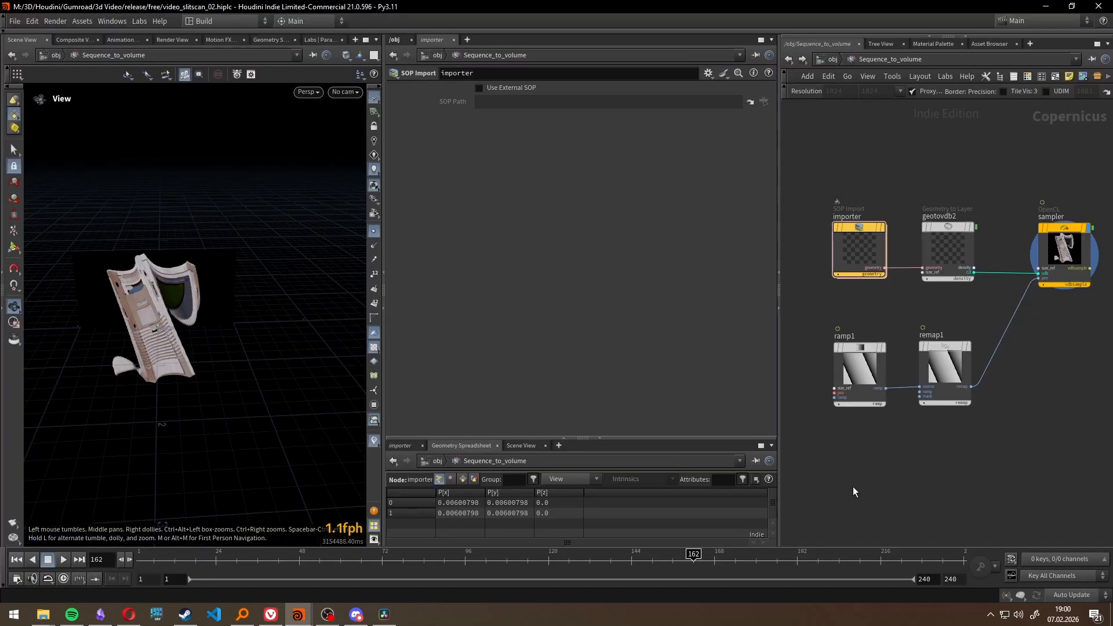
Step: In Houdini, enter the importer network and inspect the init_volume node's grid name and available grid types
double_click(854, 246)
middle_drag(1035, 278, 1026, 327)
click(978, 206)
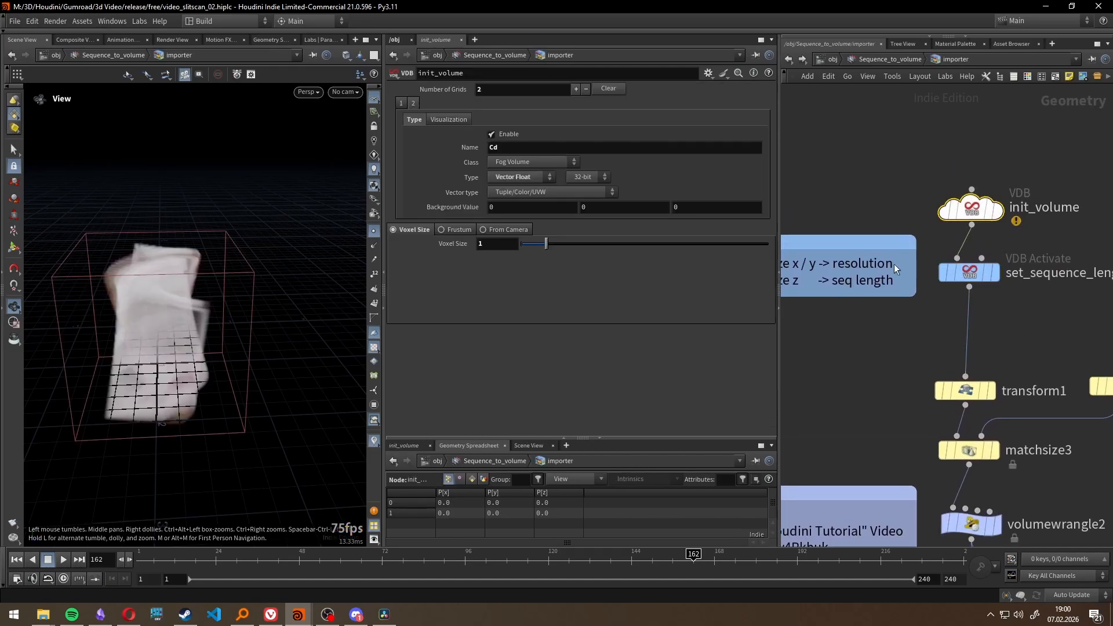
click(510, 180)
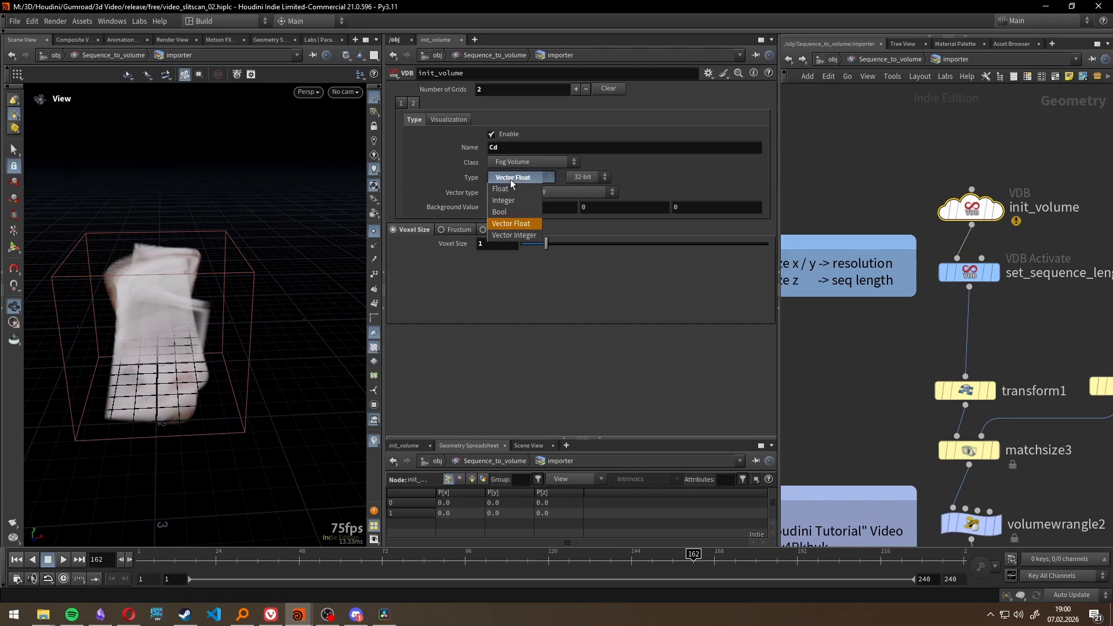
click(510, 179)
click(525, 149)
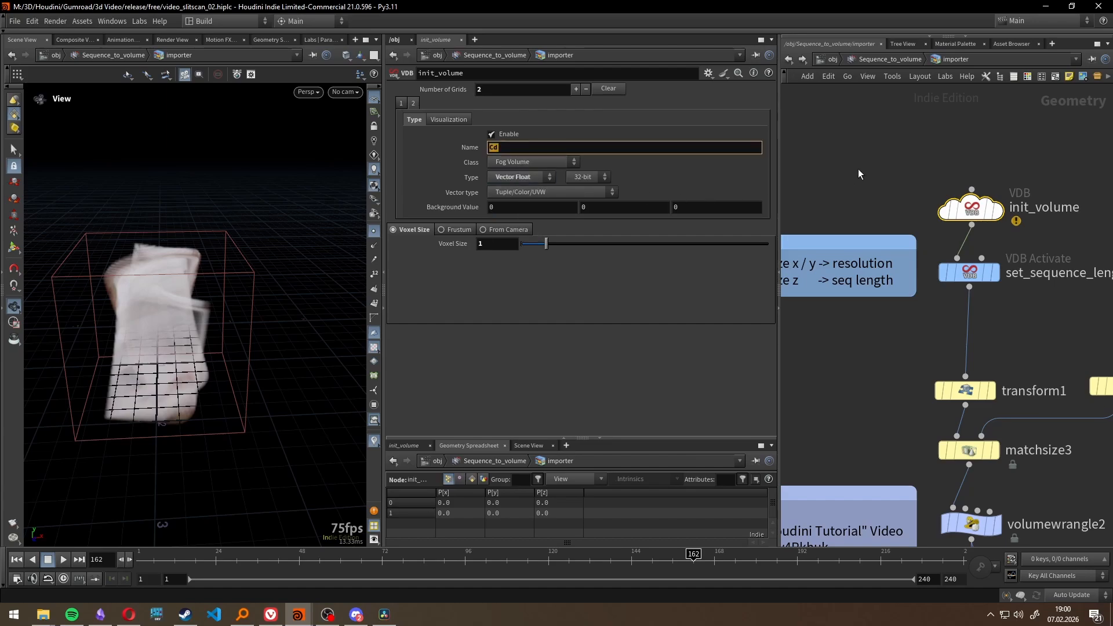
click(888, 161)
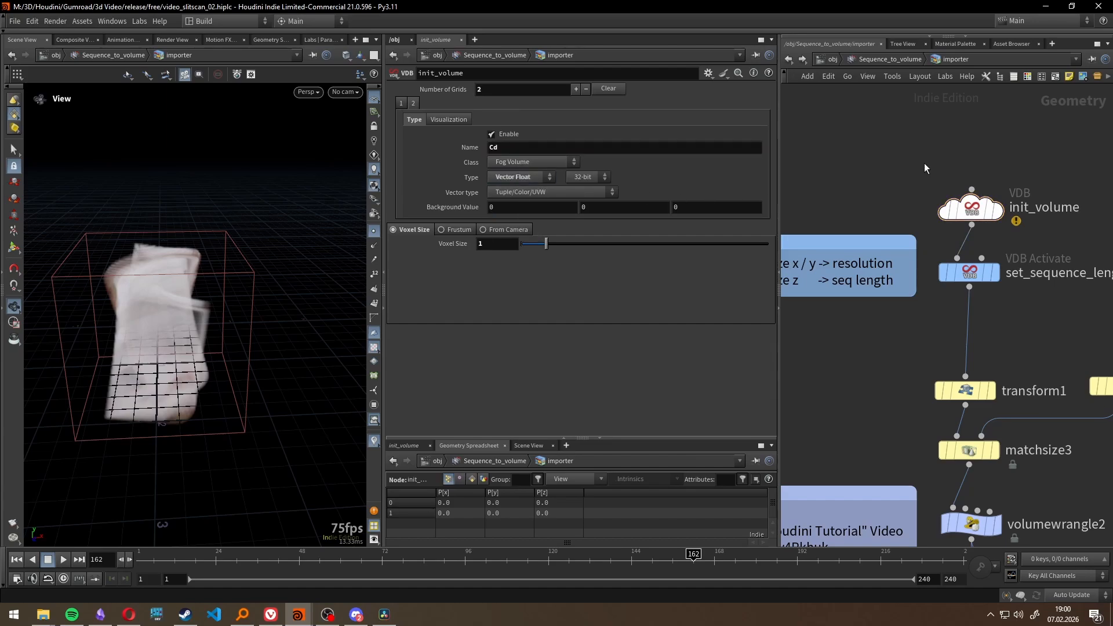
Step: Inspect the X, Y and Z size values of the set_sequence_length_here node against the volume's shape in the viewport
scroll(939, 174, down, 2)
click(990, 236)
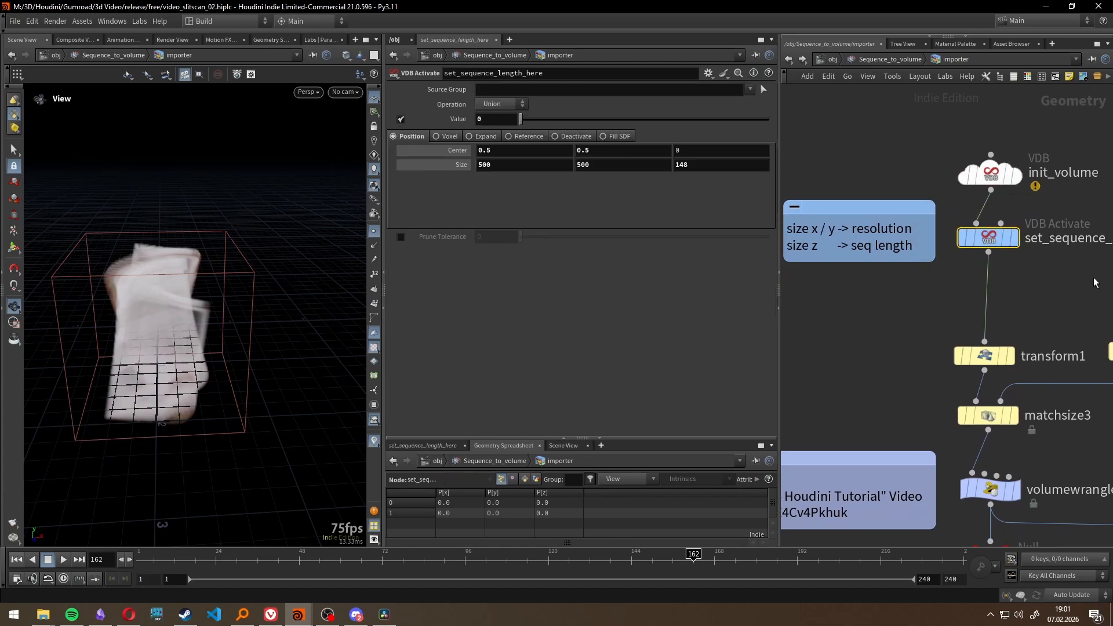
scroll(1040, 292, right, 2)
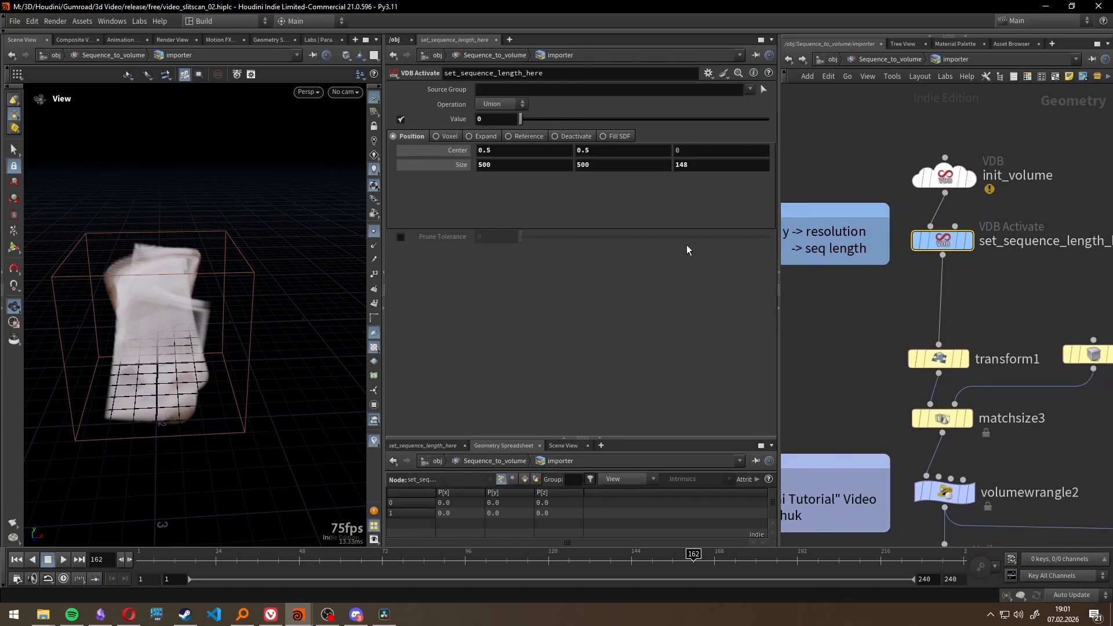
double_click(511, 167)
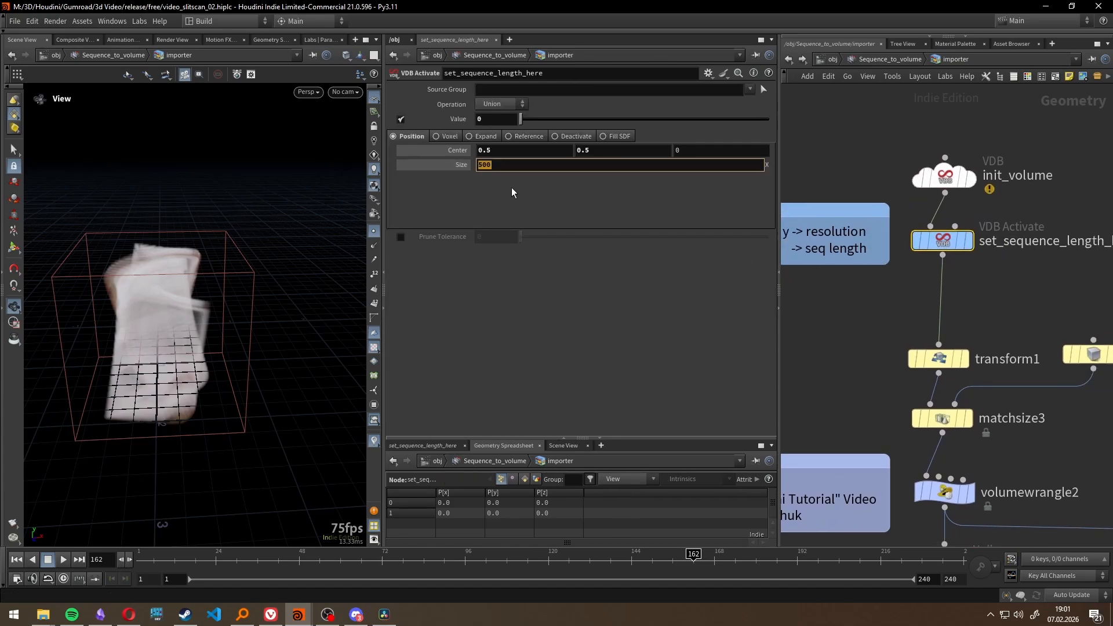
middle_drag(805, 300, 935, 283)
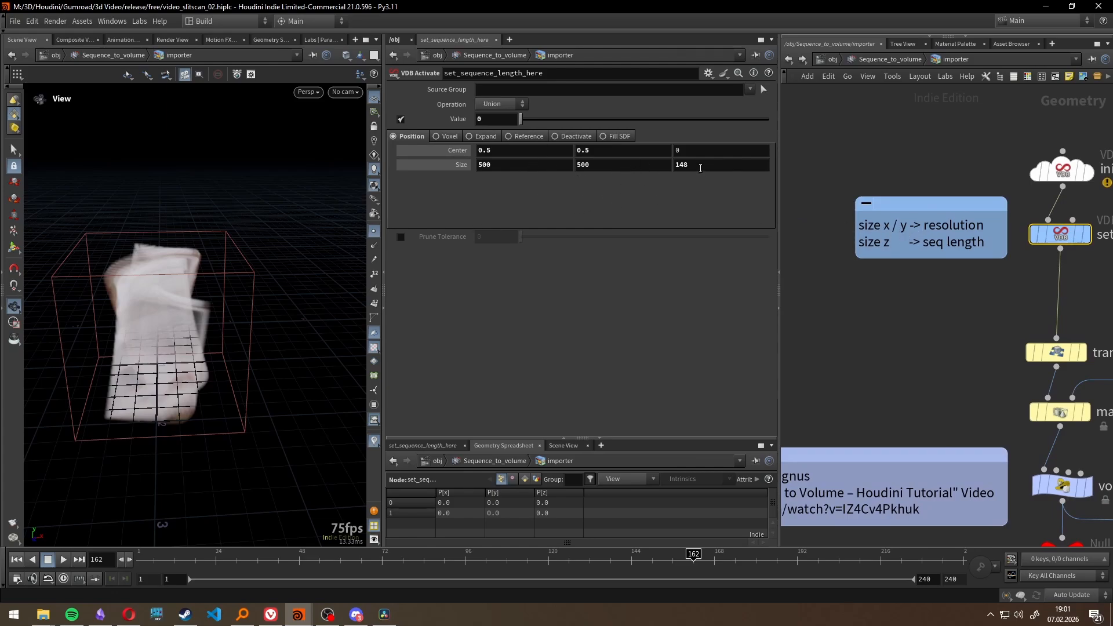
drag(701, 168, 670, 170)
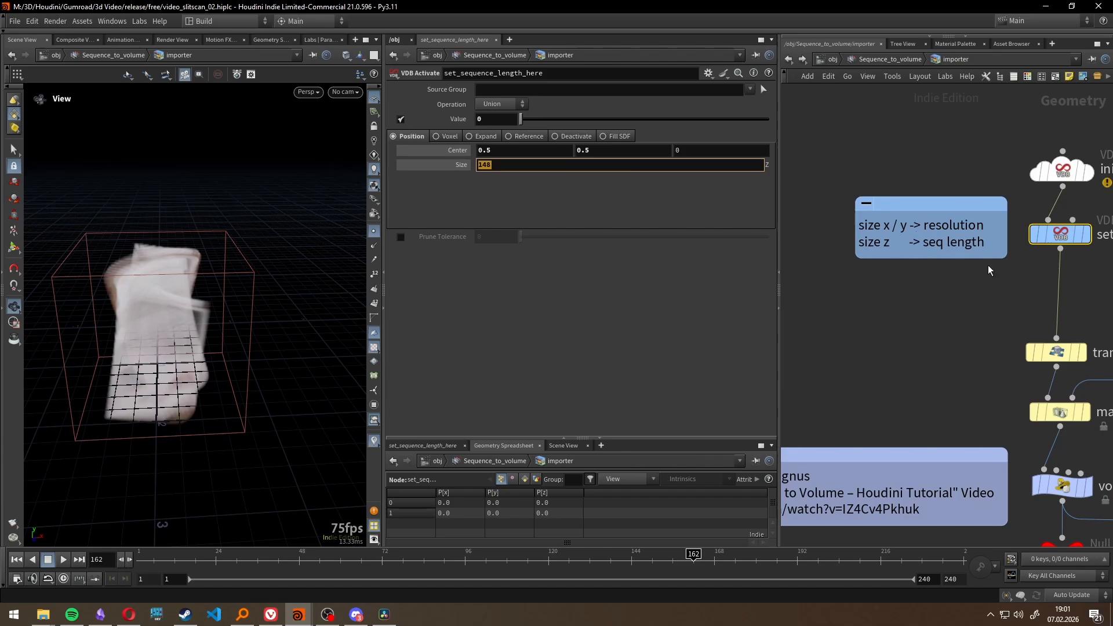
middle_drag(989, 270, 945, 255)
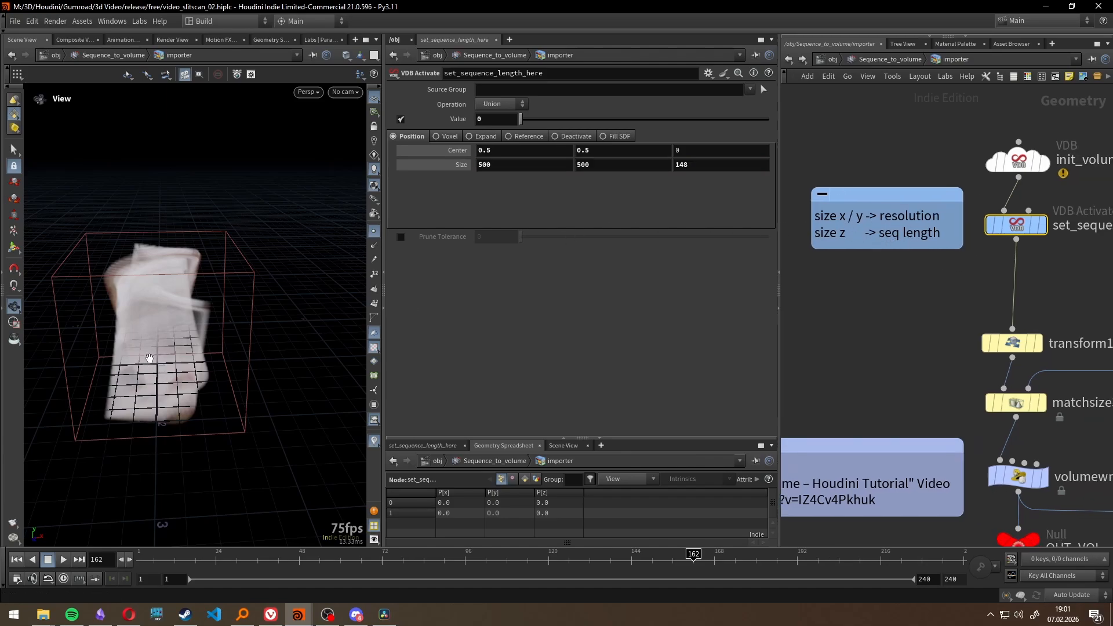
drag(139, 336, 89, 314)
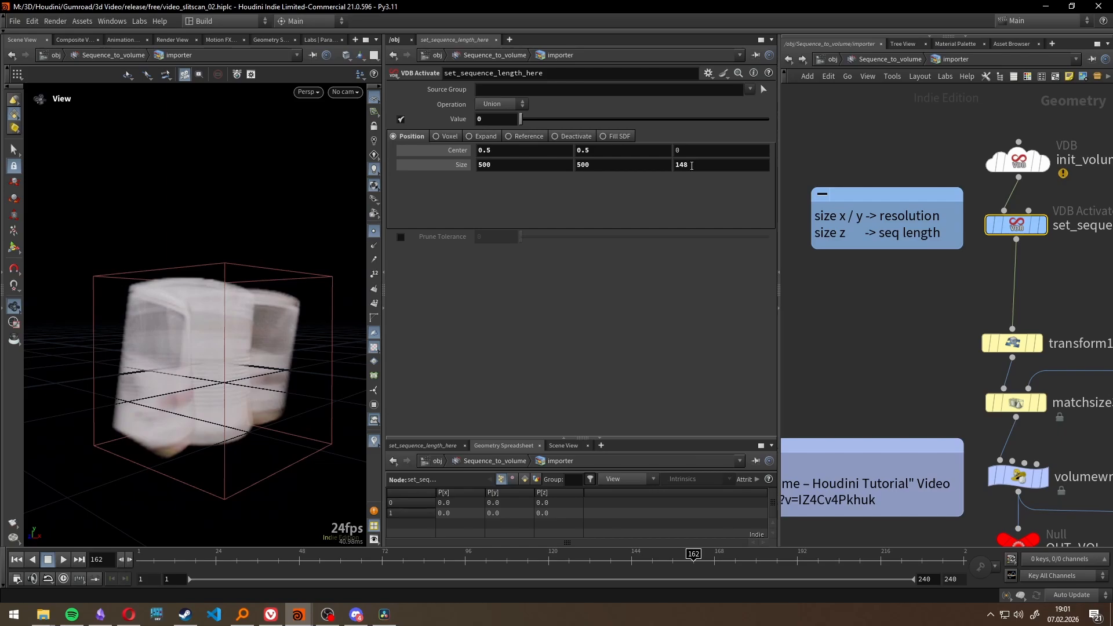
click(679, 166)
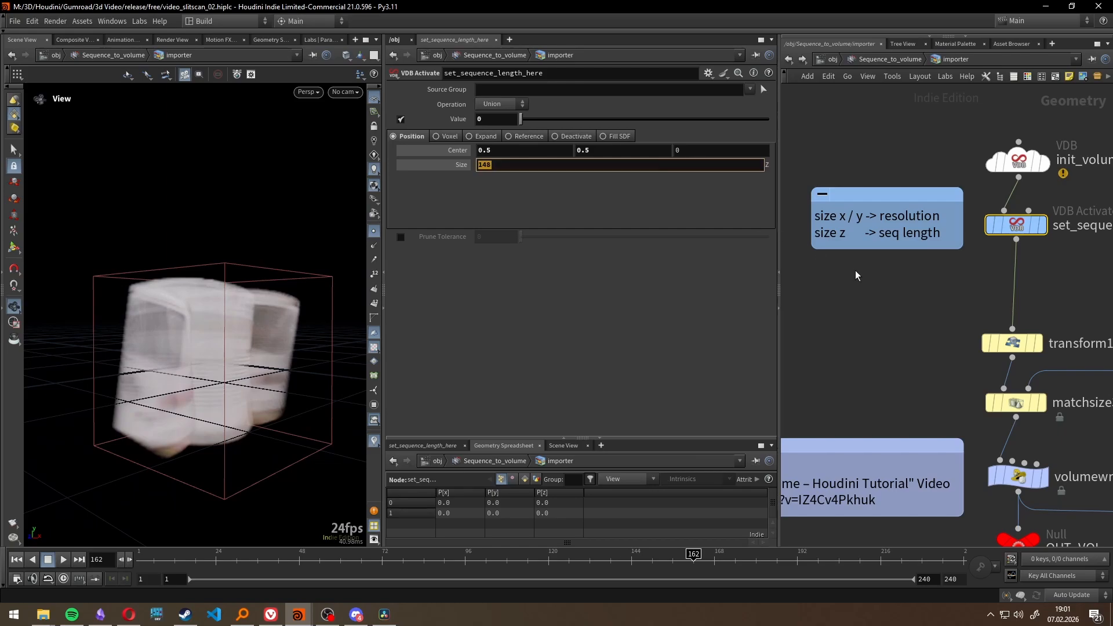
Step: Display the matchsize3 node and check the fitted volume bounds in the top and perspective views
scroll(883, 303, down, 4)
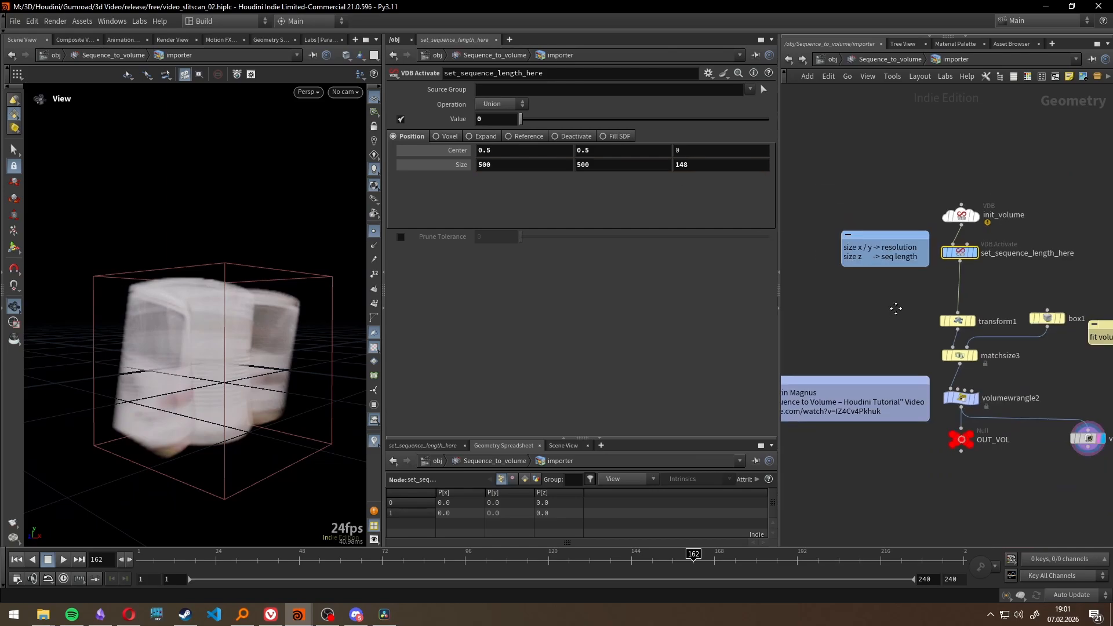
middle_drag(893, 238, 855, 235)
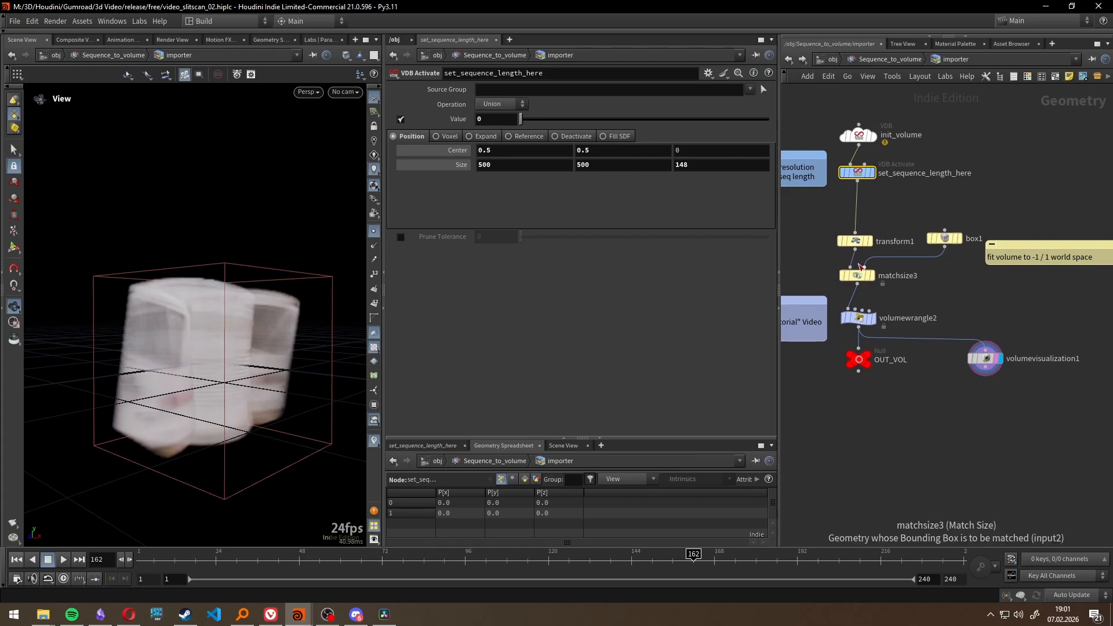
click(859, 277)
click(871, 276)
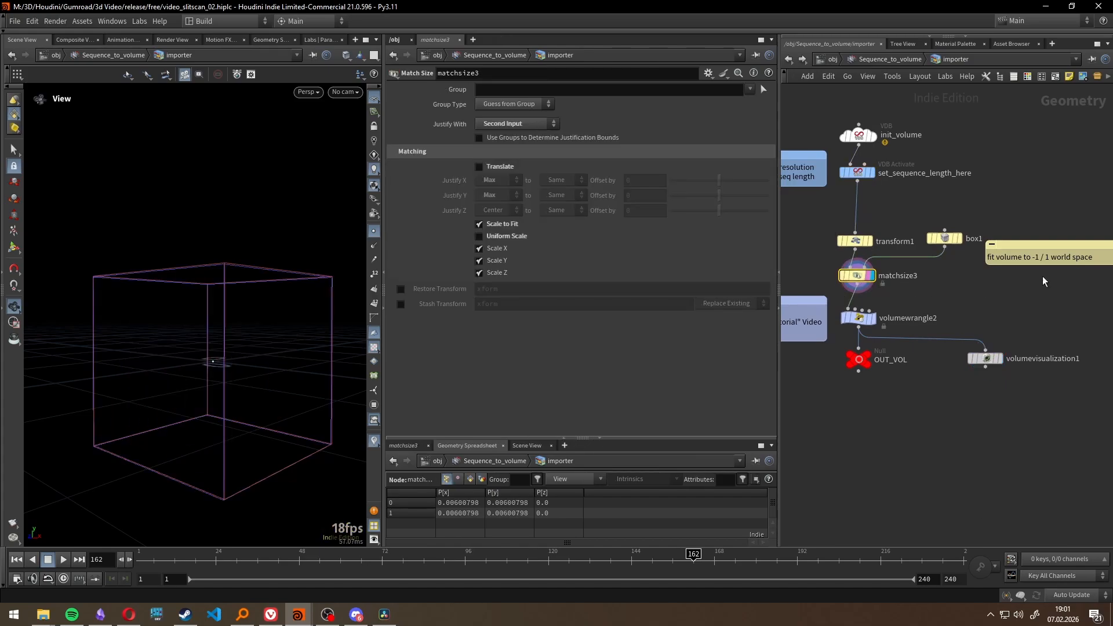
scroll(1043, 264, up, 3)
key(space+2)
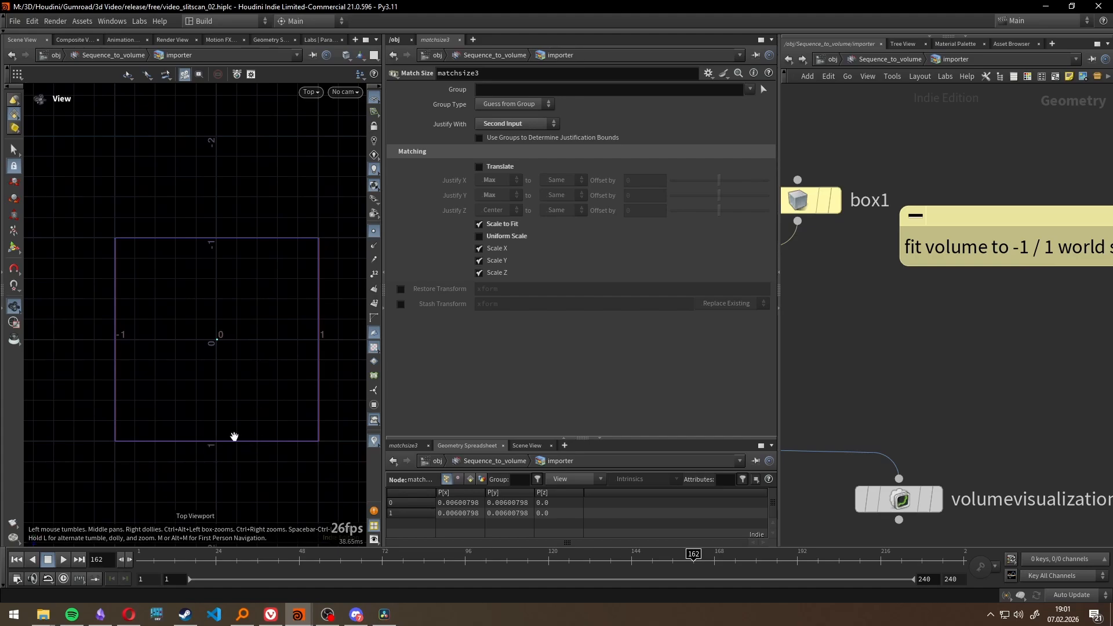
drag(330, 313, 261, 398)
scroll(894, 360, down, 5)
scroll(867, 356, up, 3)
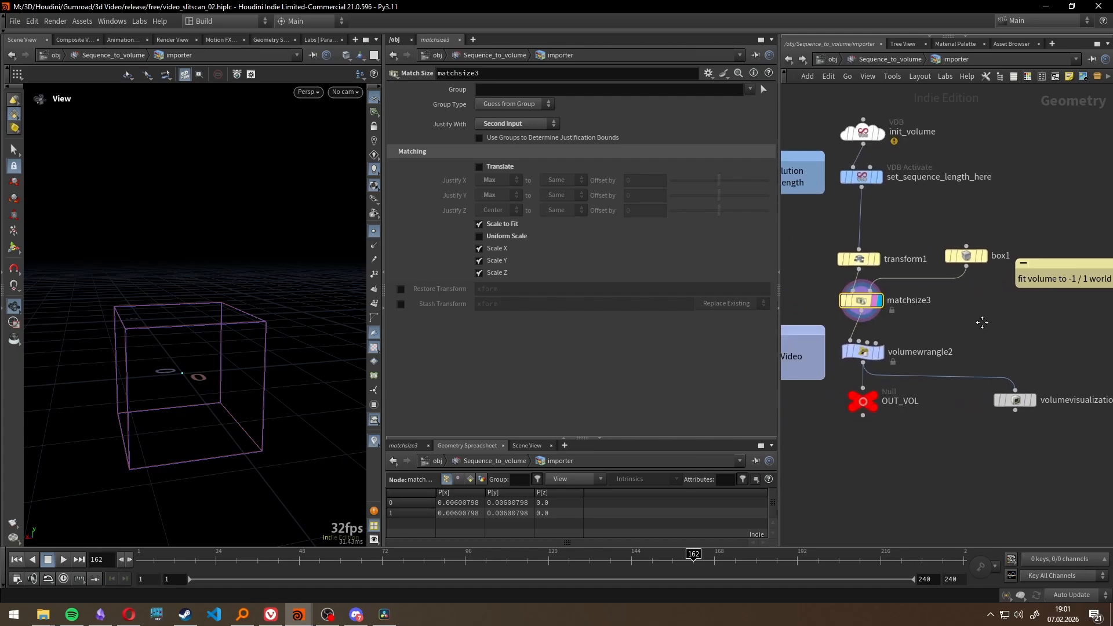
Step: Show volumewrangle2's VEX code and file settings, and look at the tutorial credit note beside the node
scroll(986, 371, down, 2)
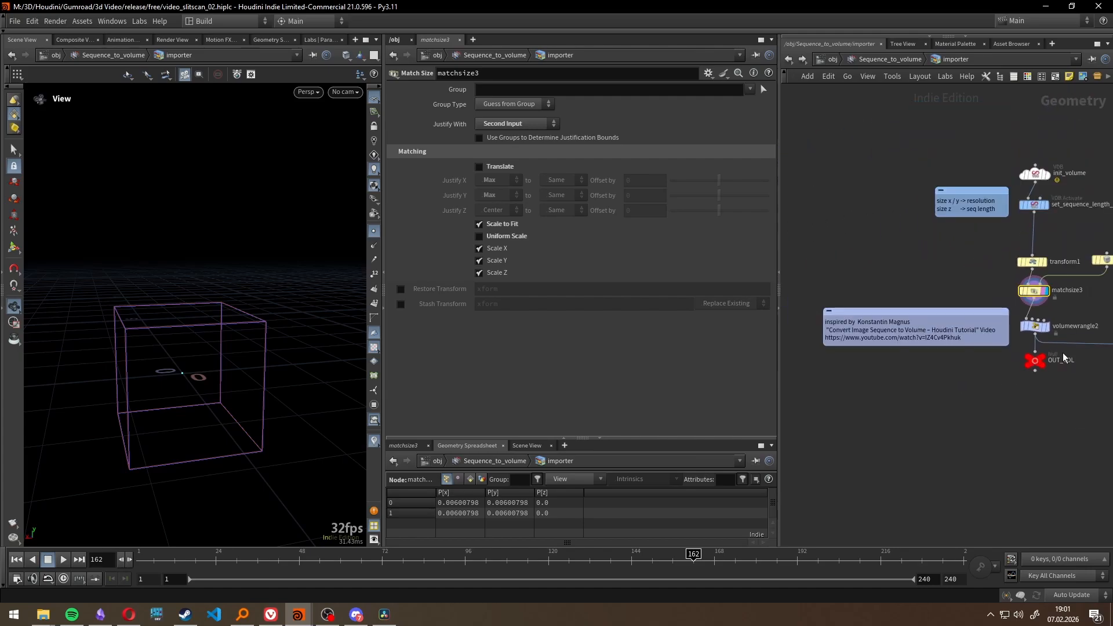
scroll(1030, 329, up, 2)
click(1030, 329)
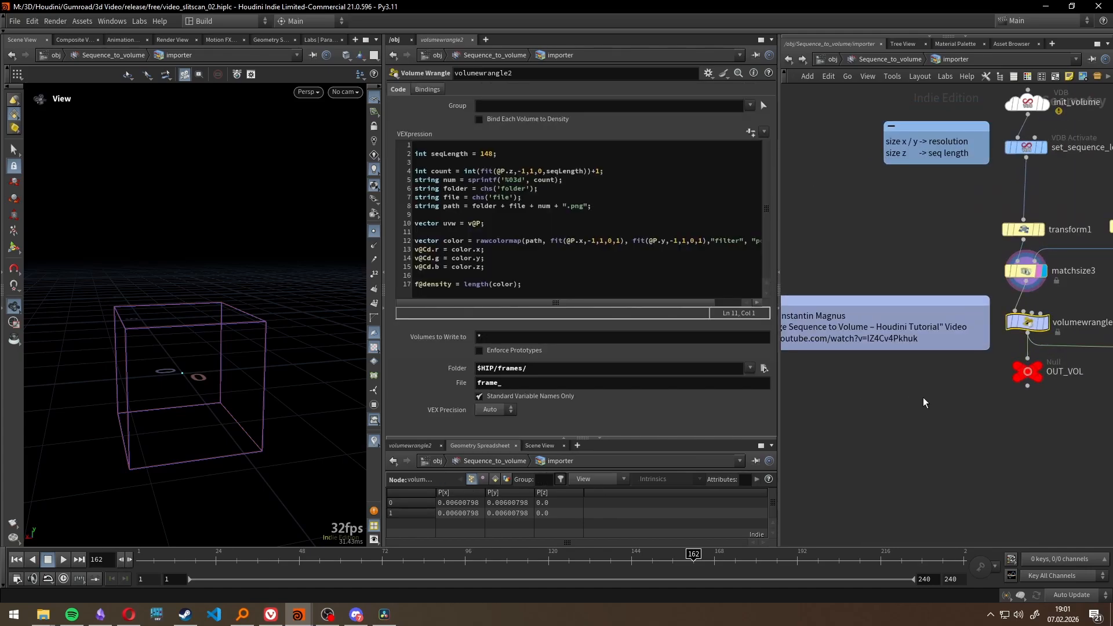
scroll(925, 400, down, 2)
middle_drag(939, 400, 1011, 382)
scroll(1045, 382, up, 1)
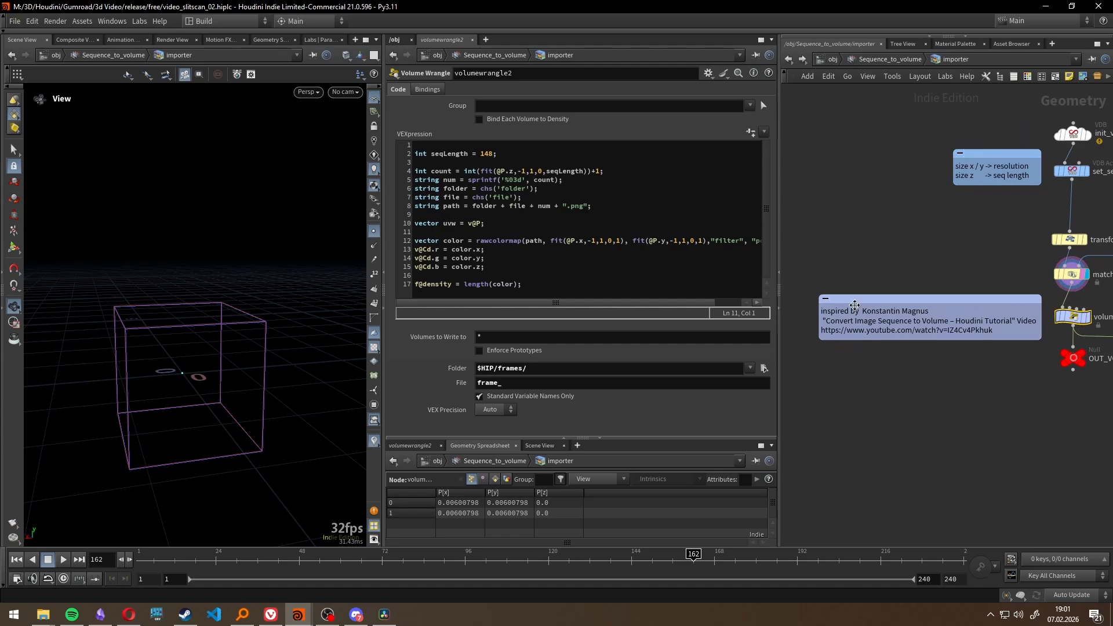
drag(798, 258, 1051, 406)
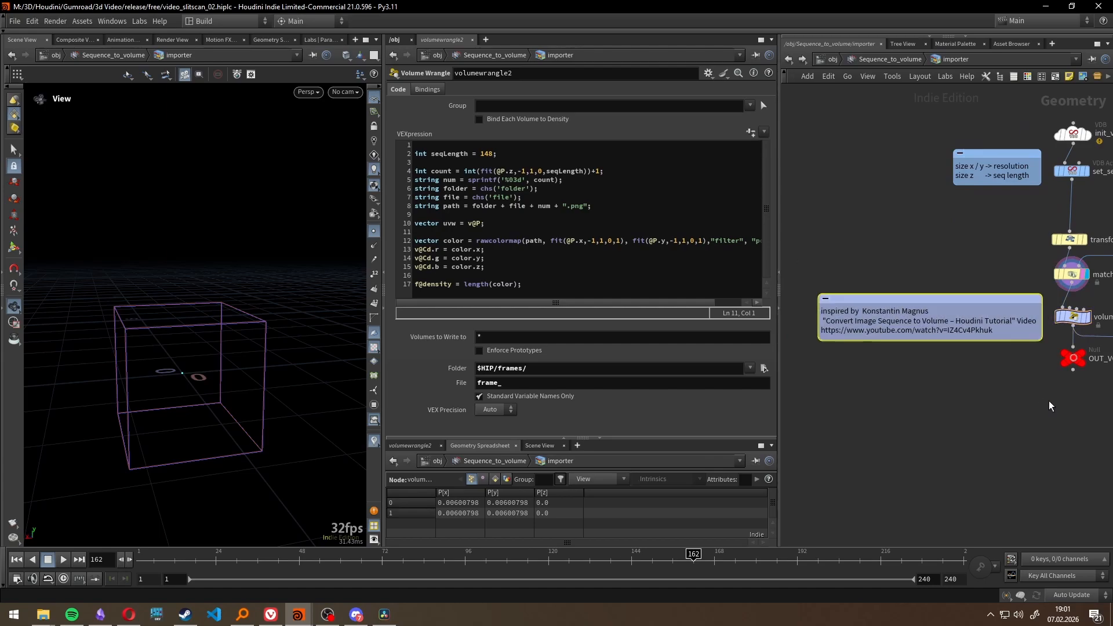
click(1024, 383)
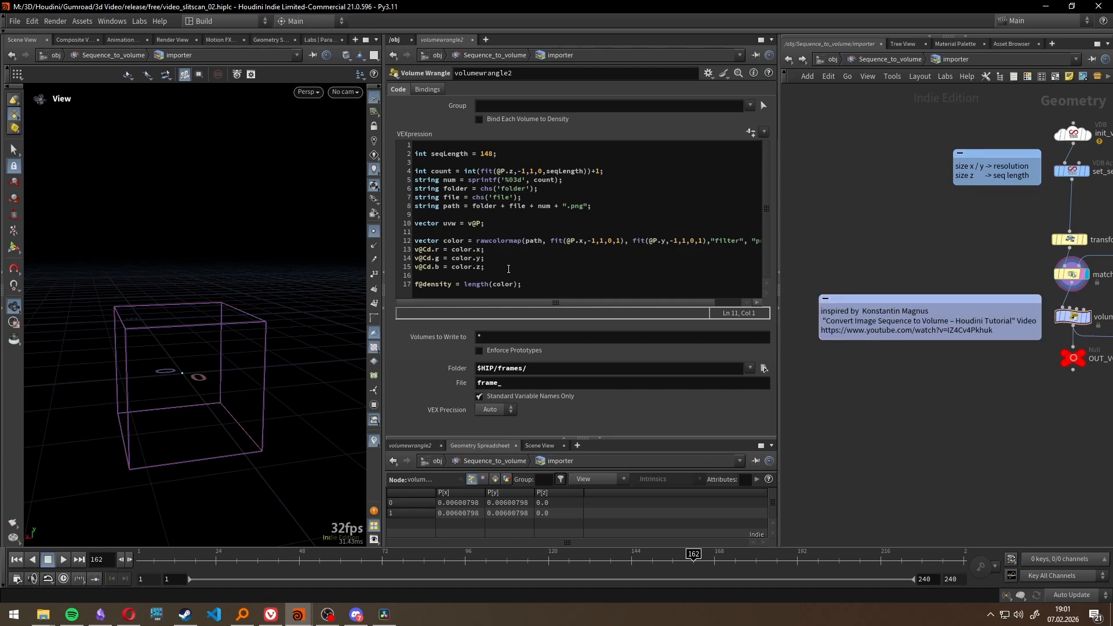
Step: Display the volumevisualization1 node and examine the colored image-sequence volume from several angles
middle_drag(1094, 365, 826, 335)
click(932, 327)
key(r)
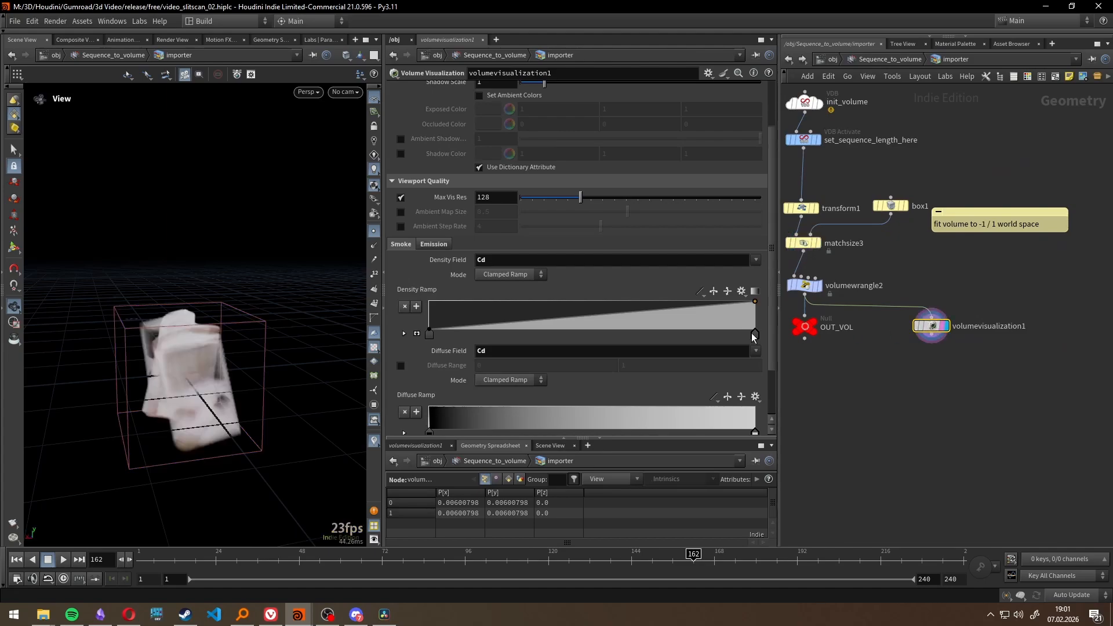
drag(107, 403, 249, 383)
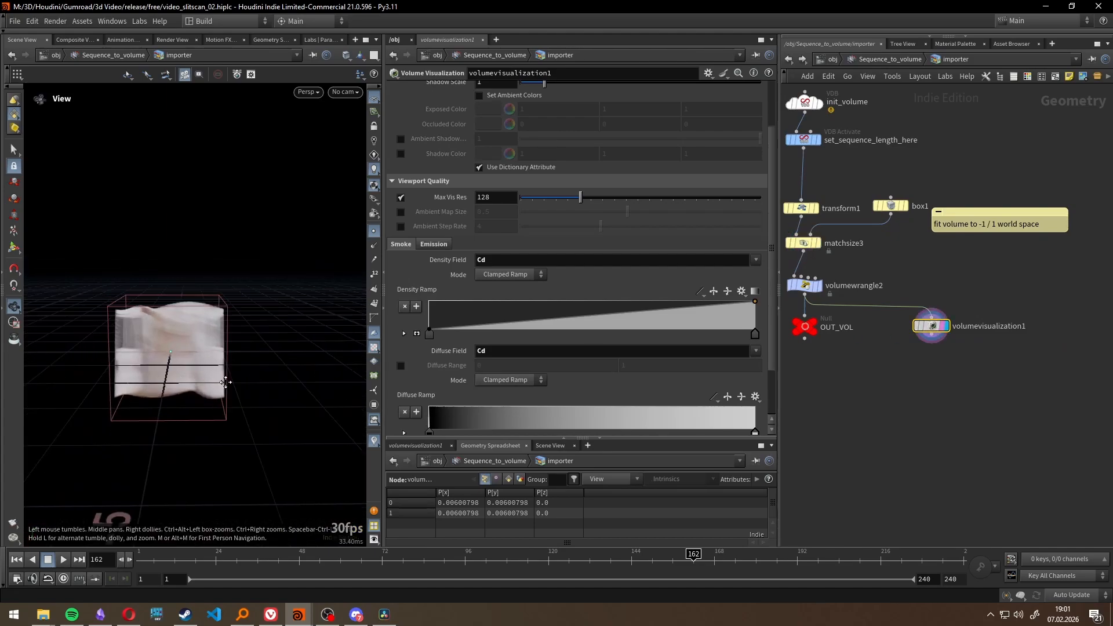
middle_drag(249, 382, 303, 350)
scroll(303, 350, up, 5)
middle_drag(889, 382, 957, 387)
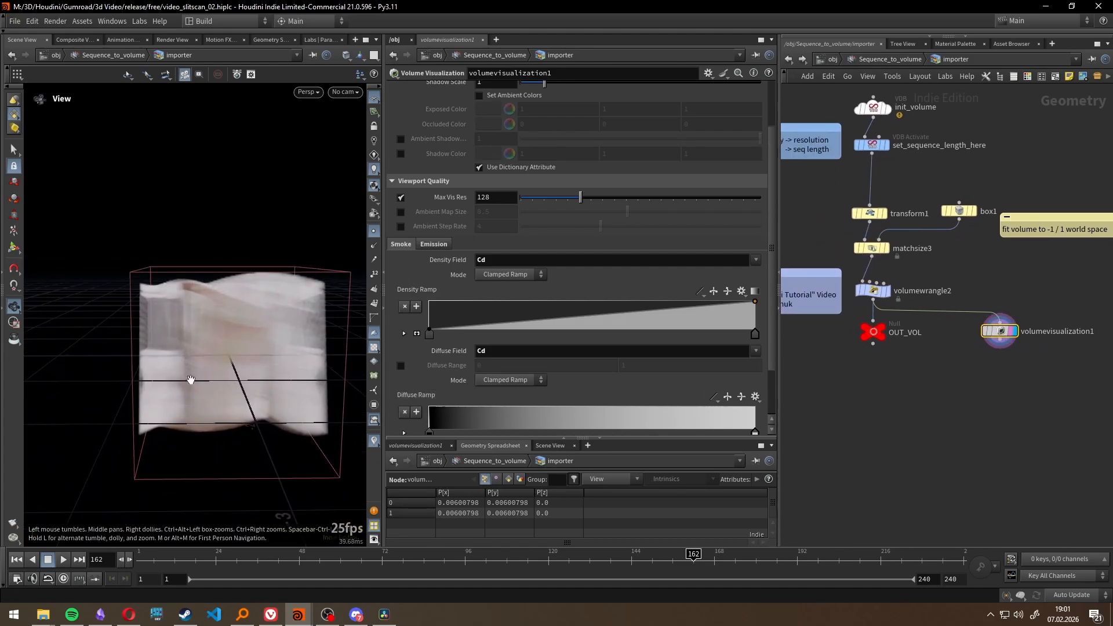
right_drag(141, 345, 251, 350)
middle_drag(227, 348, 204, 332)
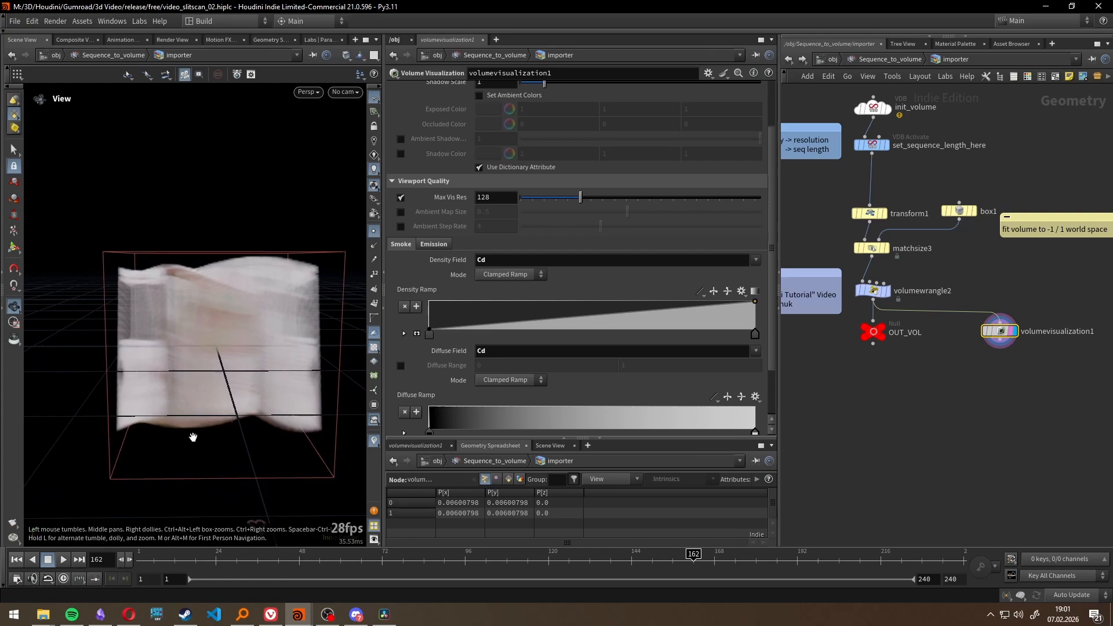
Step: Reopen volumewrangle2's code and examine the seqLength value and the count line that uses @P.z
middle_drag(876, 294, 940, 315)
click(939, 314)
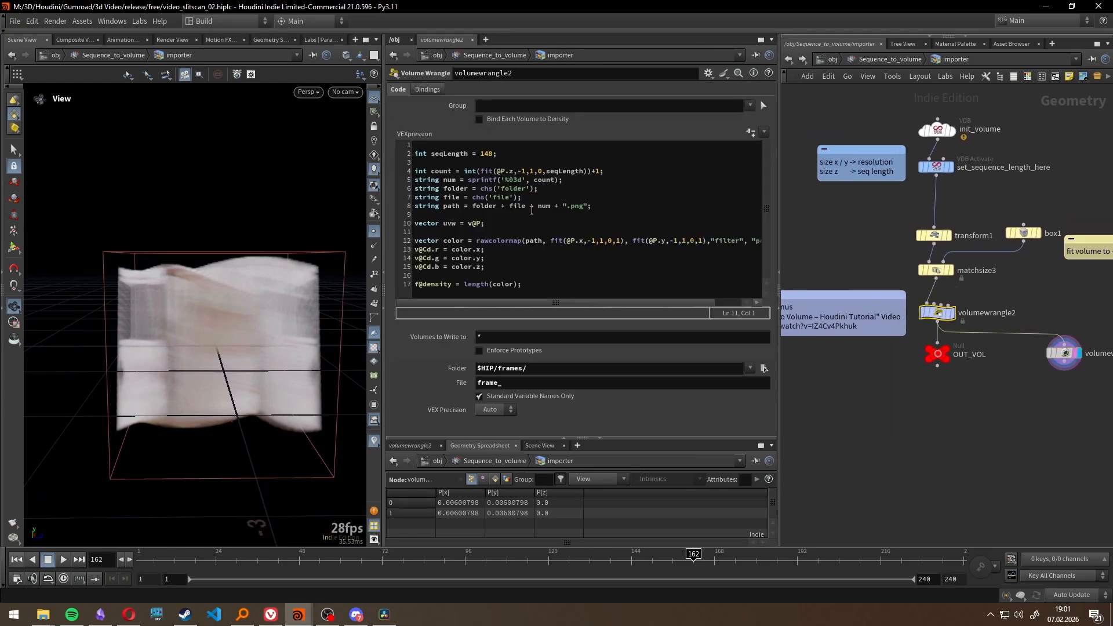
double_click(487, 154)
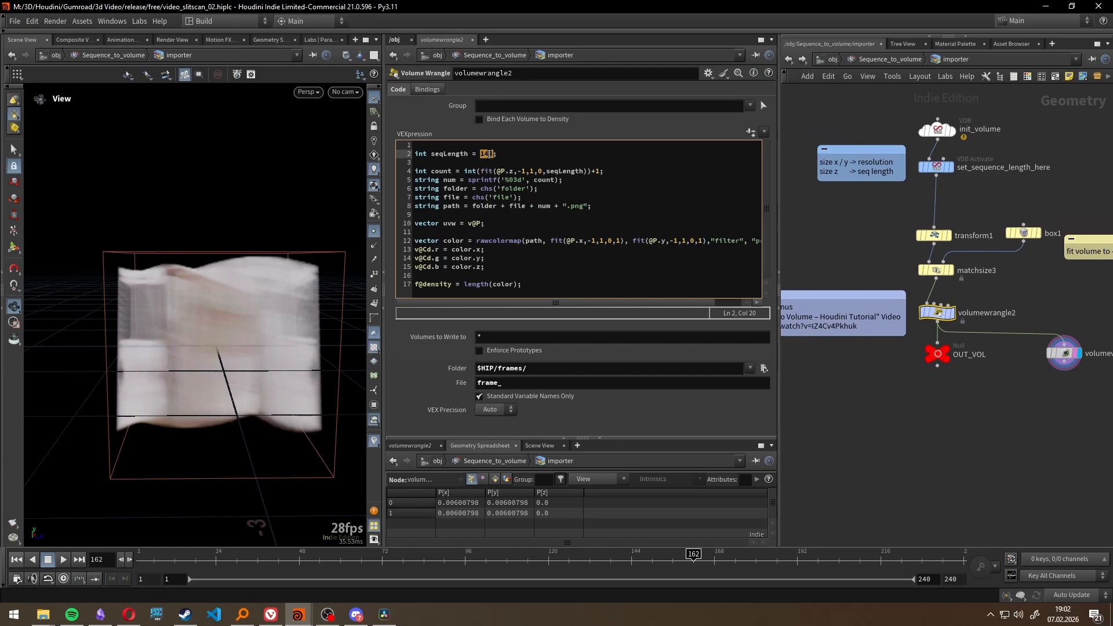
click(613, 168)
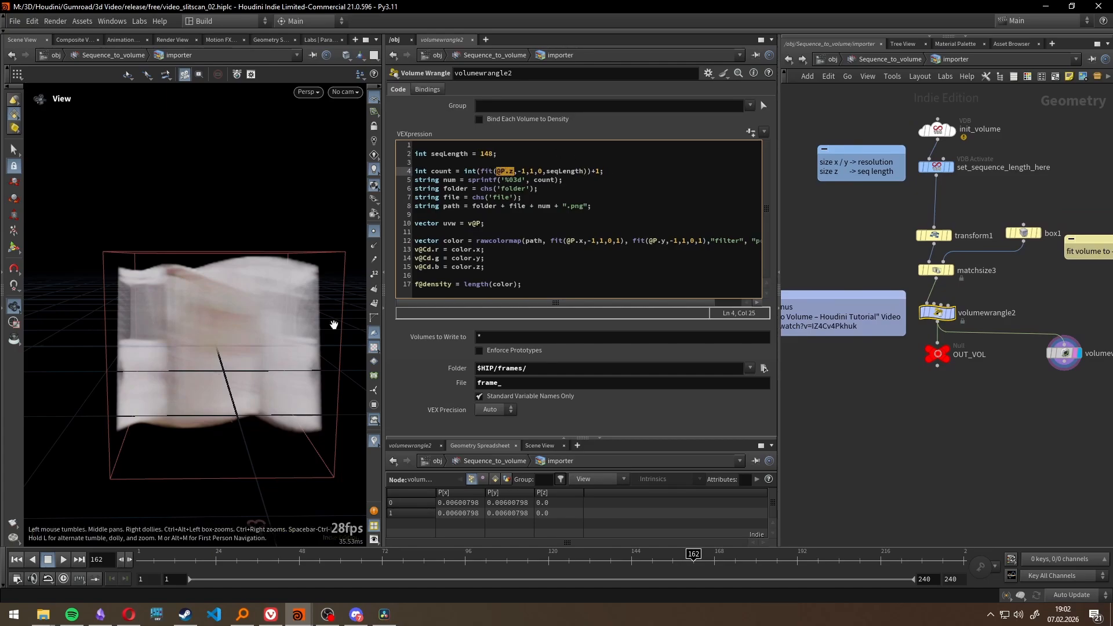
Step: Examine seqLength in the count line, the rawcolormap fit arguments, and the three v@Cd color assignments in volumewrangle2's code
double_click(555, 172)
drag(540, 243, 764, 240)
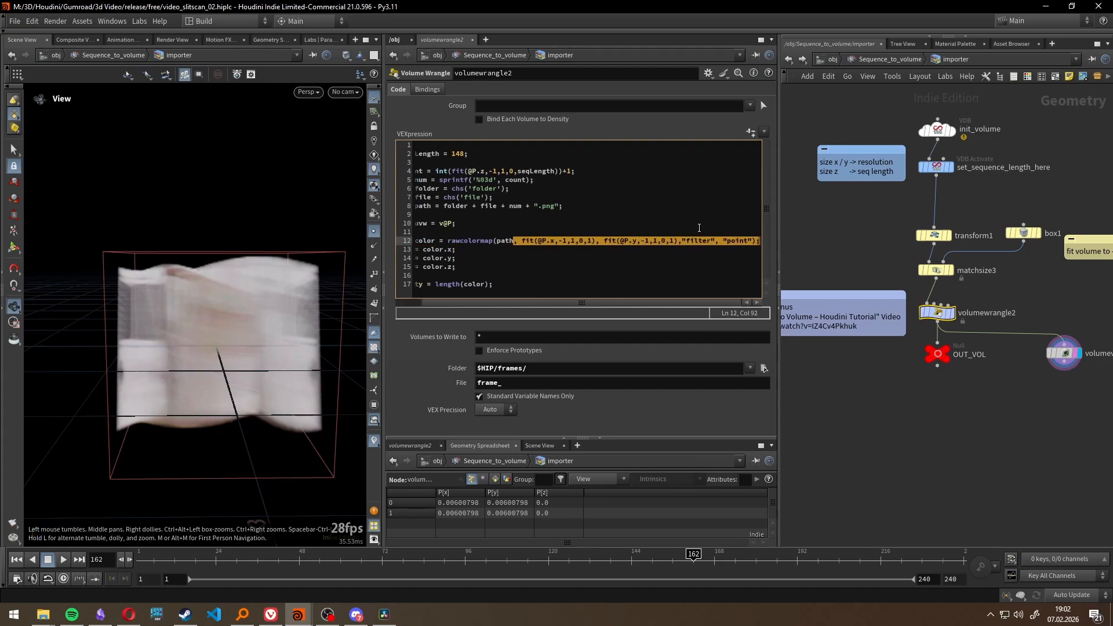
drag(589, 303, 564, 303)
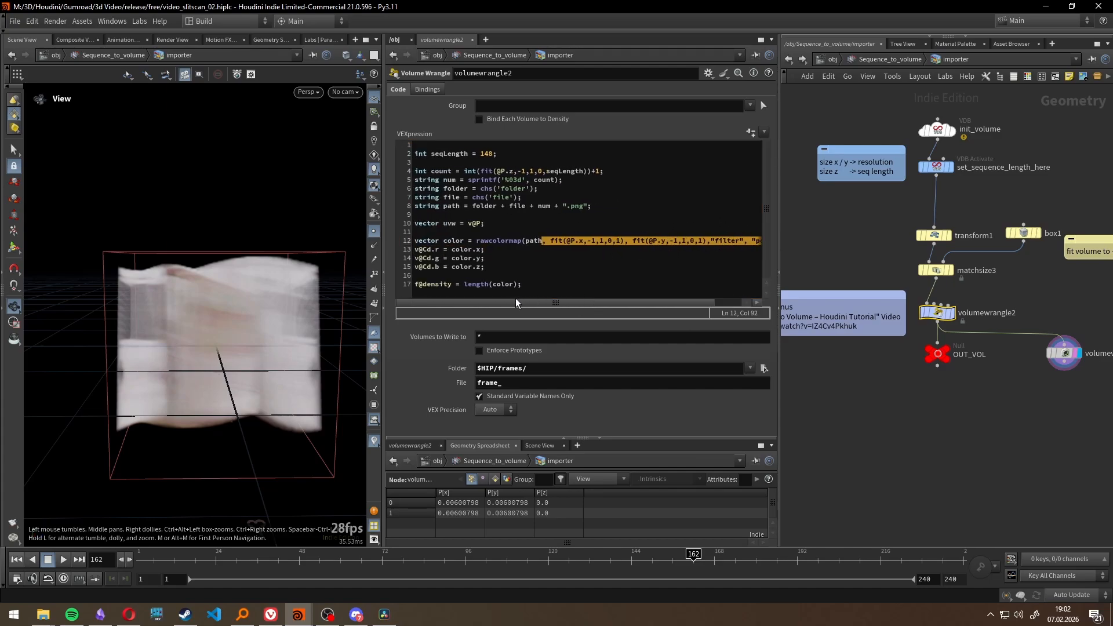
click(533, 261)
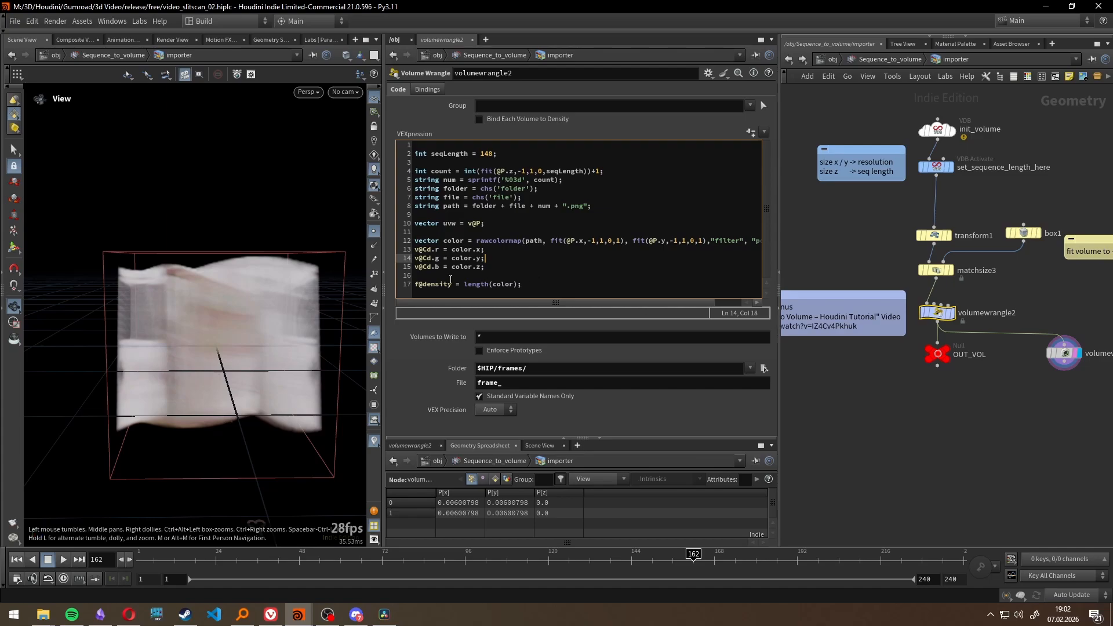
drag(509, 270, 395, 255)
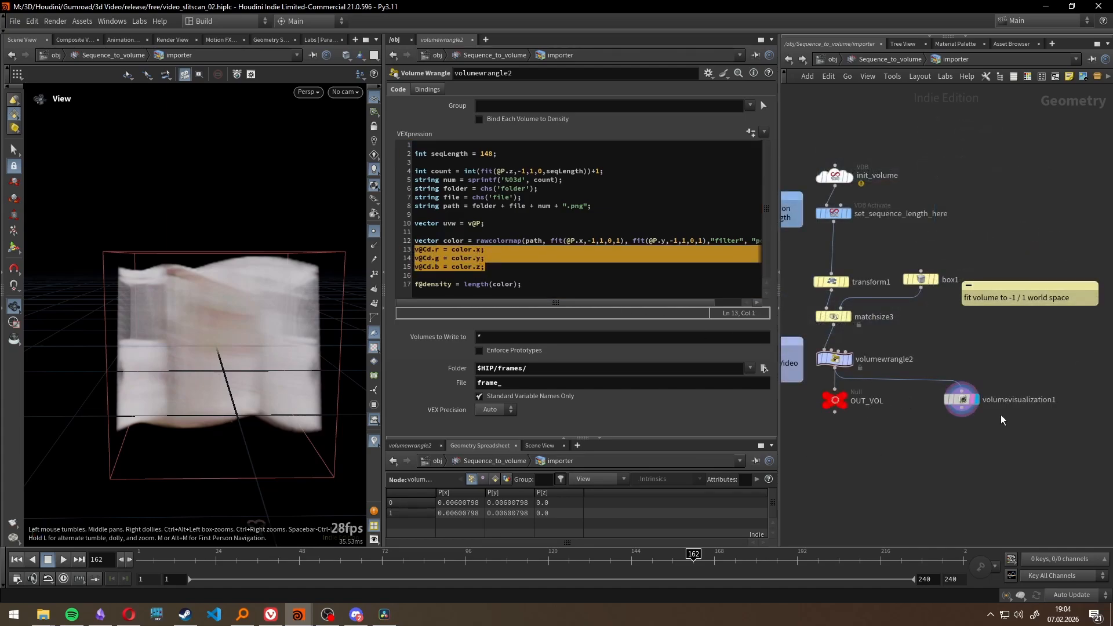
Step: Examine the visualized color volume from the side, above and front beside the volumevisualization1 node
scroll(1026, 421, up, 5)
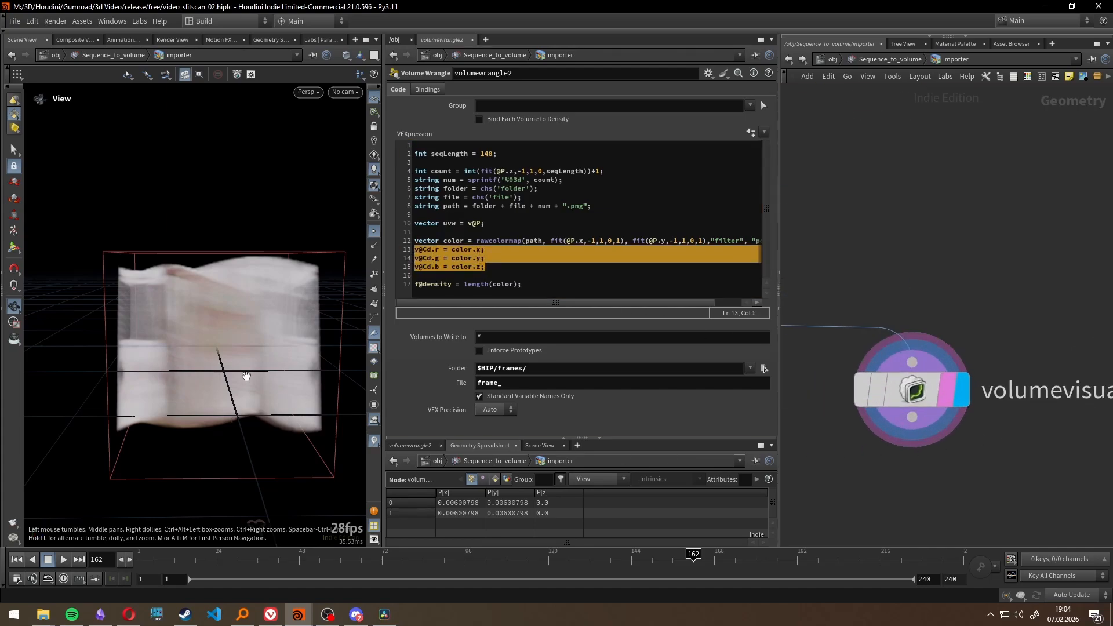
drag(247, 376, 166, 377)
scroll(970, 444, down, 3)
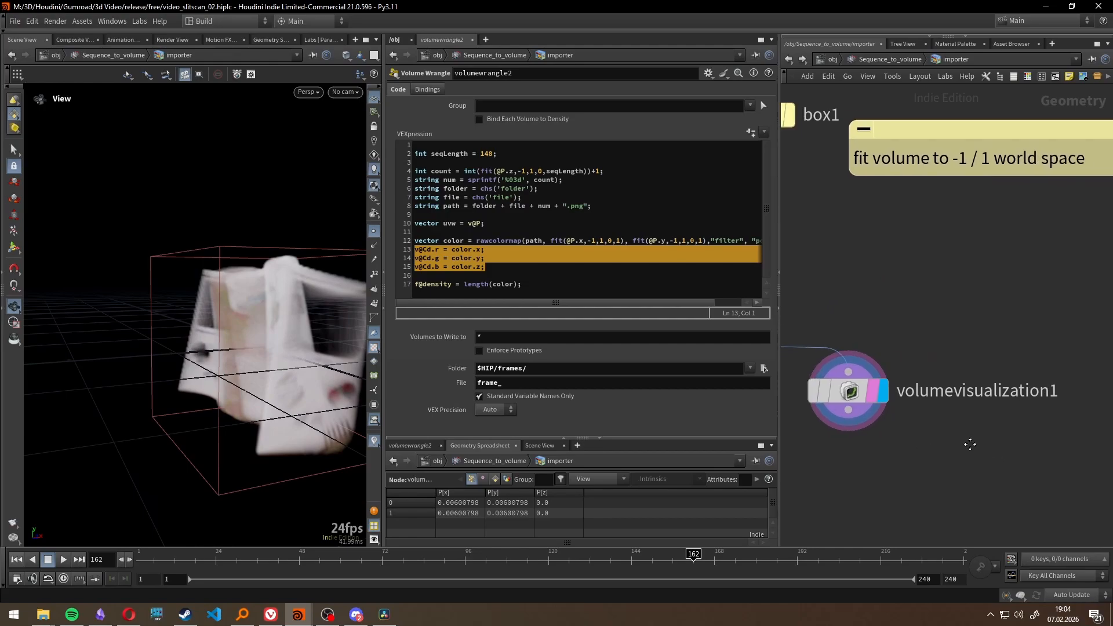
middle_drag(970, 445, 1024, 438)
drag(251, 398, 248, 310)
right_drag(248, 311, 349, 343)
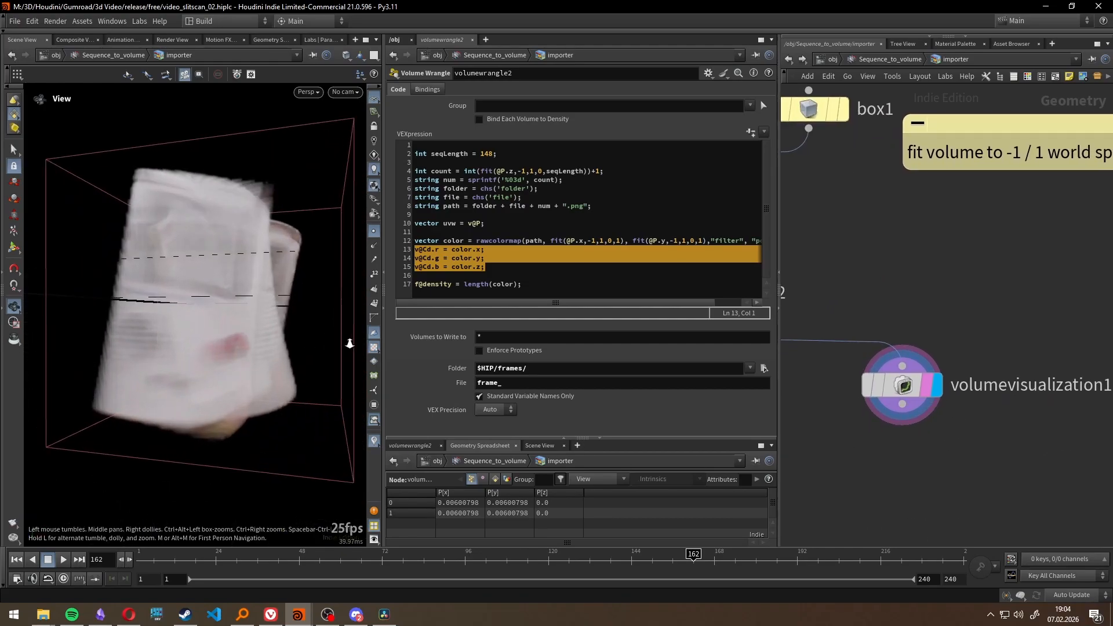
drag(350, 344, 137, 342)
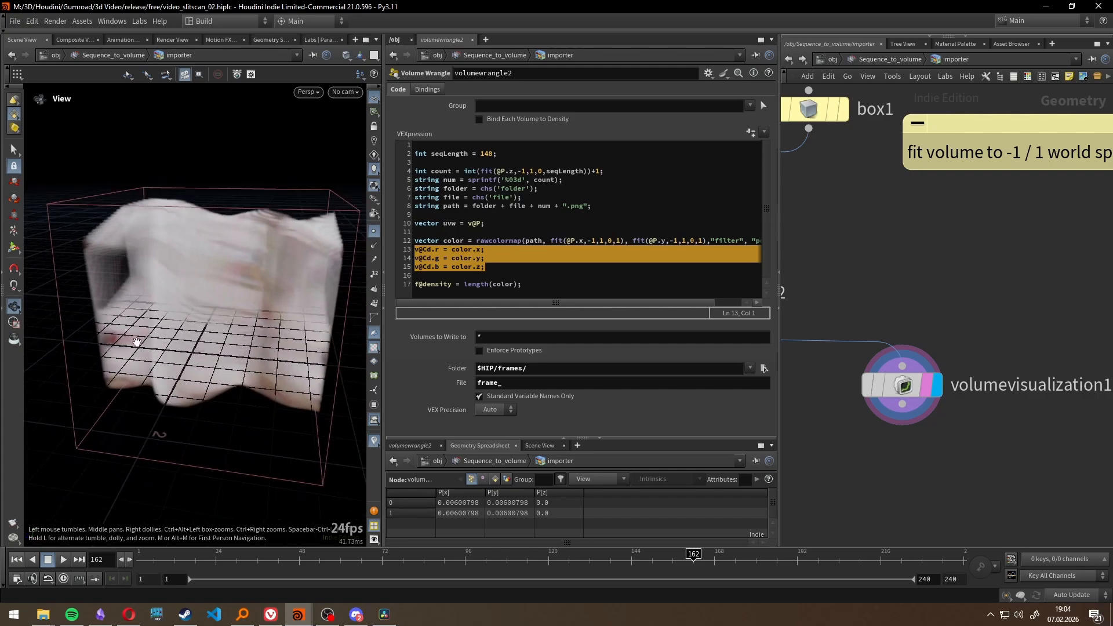
Step: Return to the Sequence_to_volume Copernicus network and examine geotovdb2's density and Cd outputs and its connection to the sampler
click(890, 59)
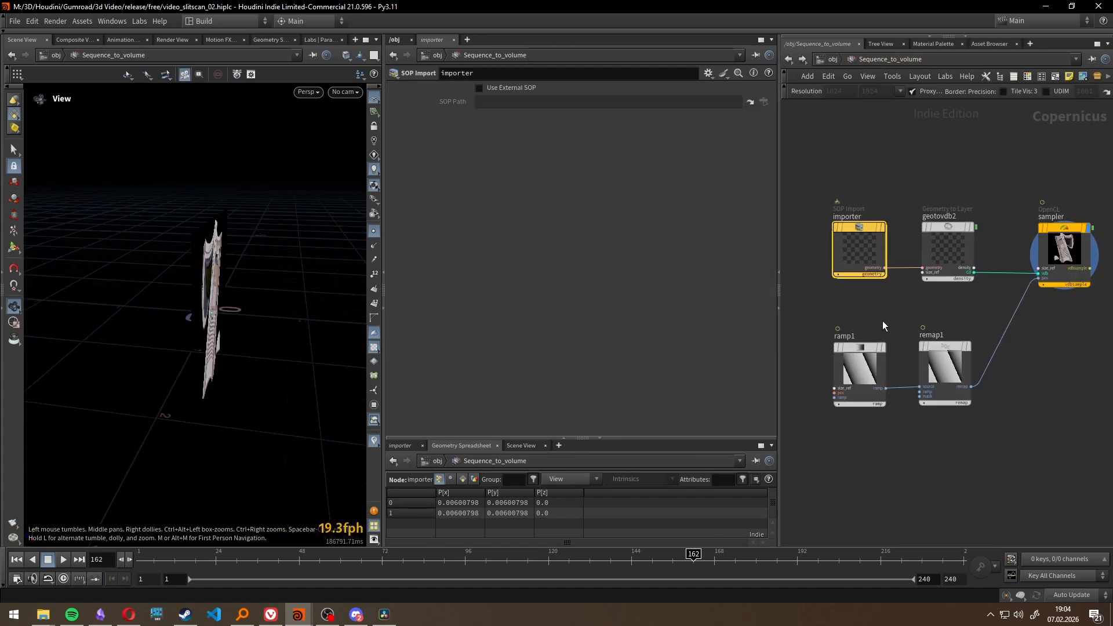
scroll(851, 220, up, 3)
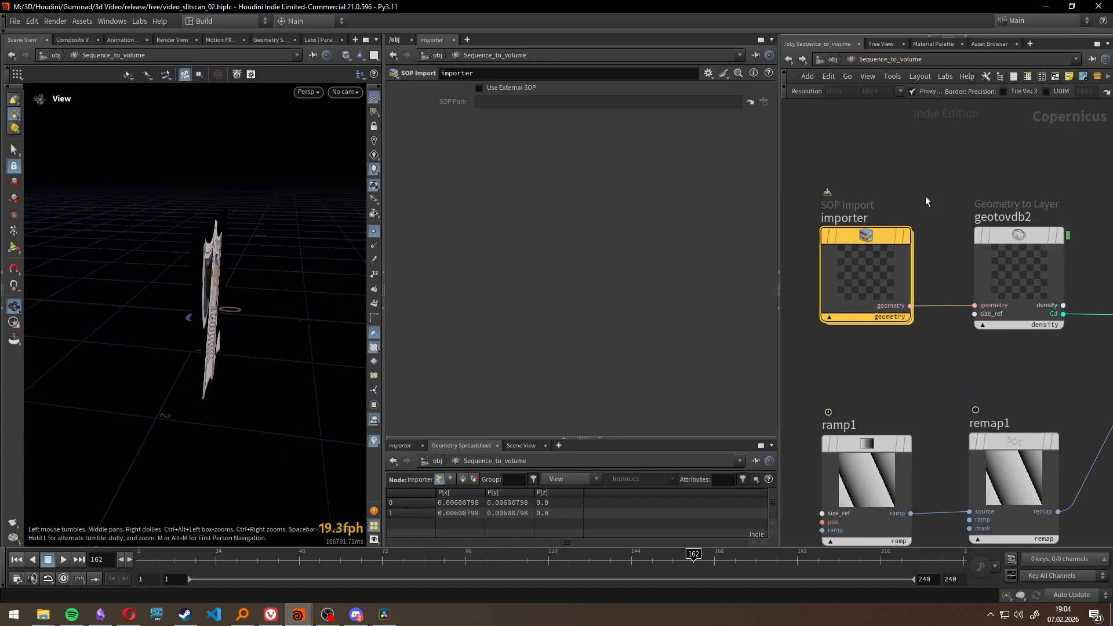
click(1010, 269)
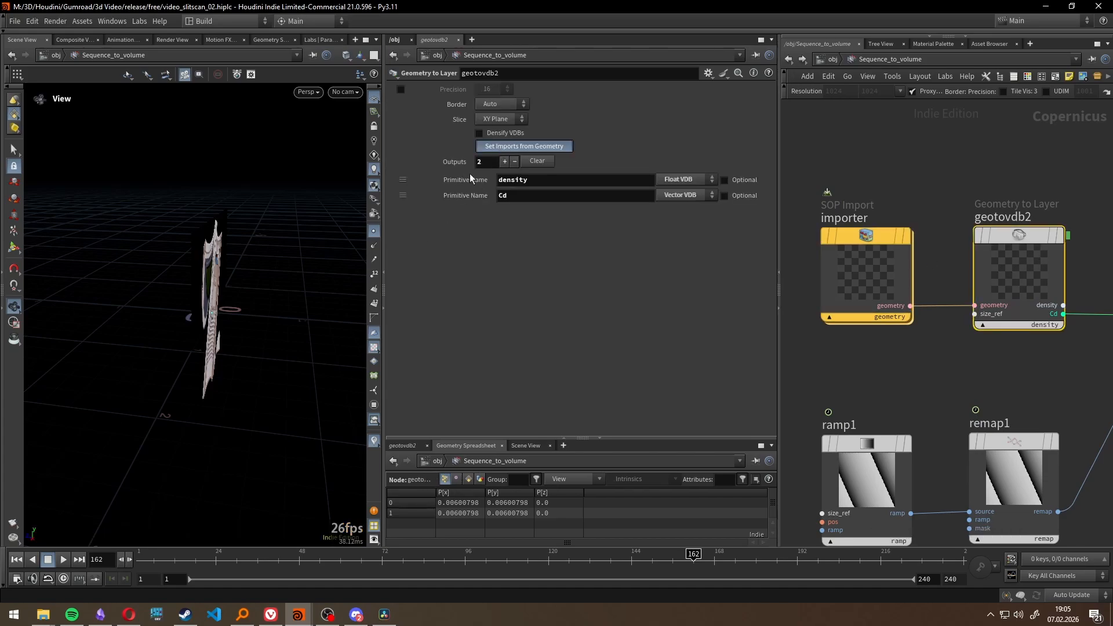
drag(206, 289, 147, 281)
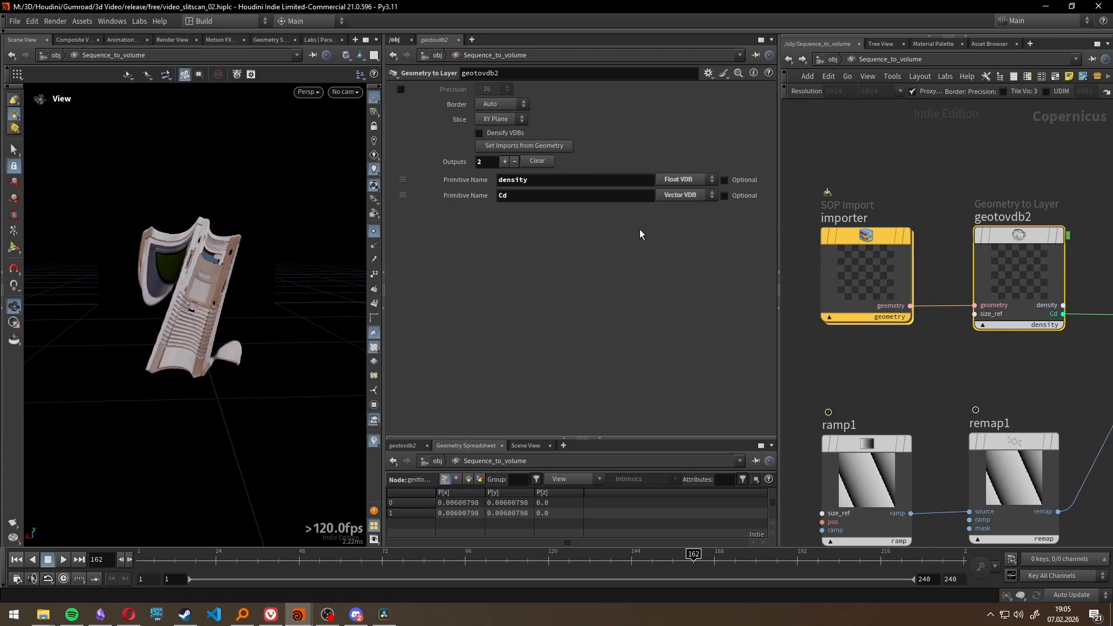
scroll(1020, 305, down, 3)
middle_drag(1083, 346, 899, 346)
scroll(886, 323, up, 3)
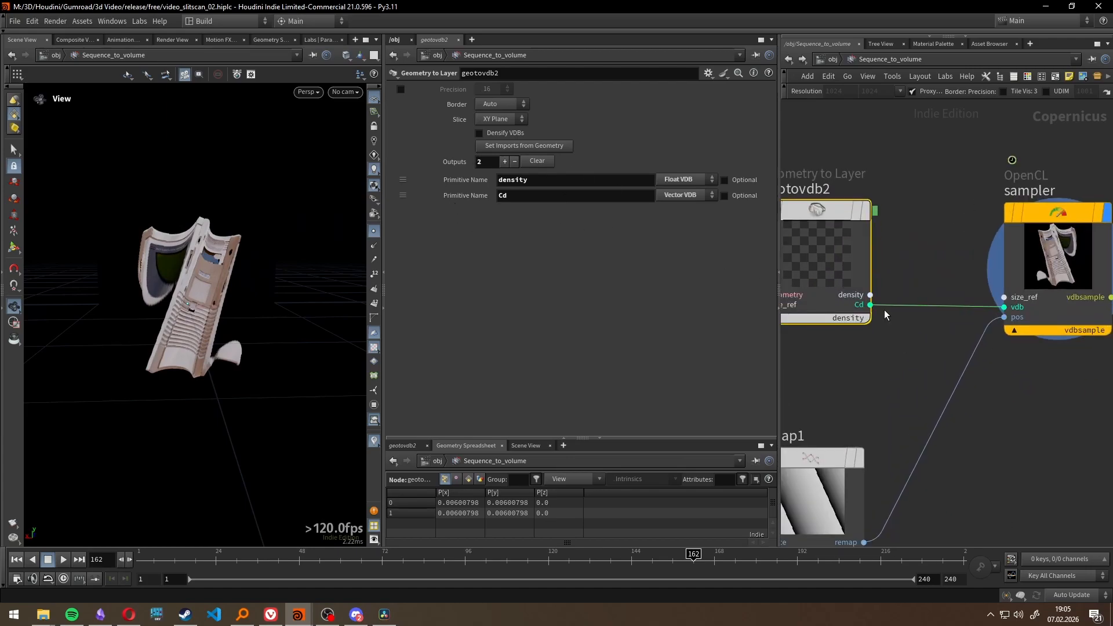
Step: Show the sampler node's OpenCL kernel and examine its #bind declarations alongside the node's vdb and pos inputs
scroll(1075, 354, up, 1)
middle_drag(1076, 353, 954, 363)
drag(1026, 423, 819, 167)
scroll(927, 290, down, 3)
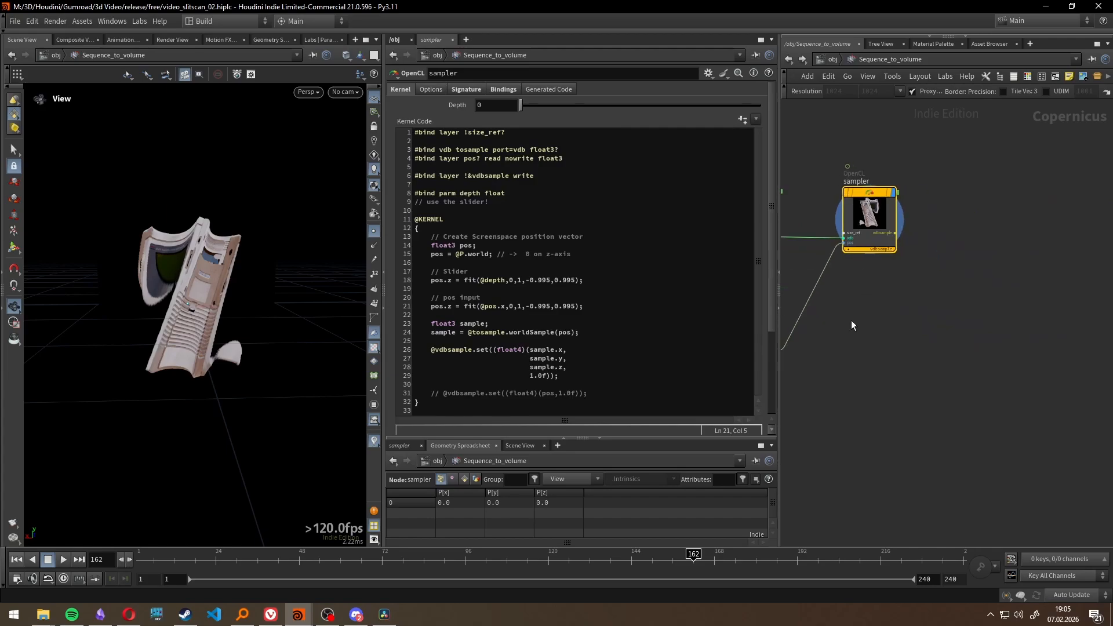
scroll(958, 387, up, 3)
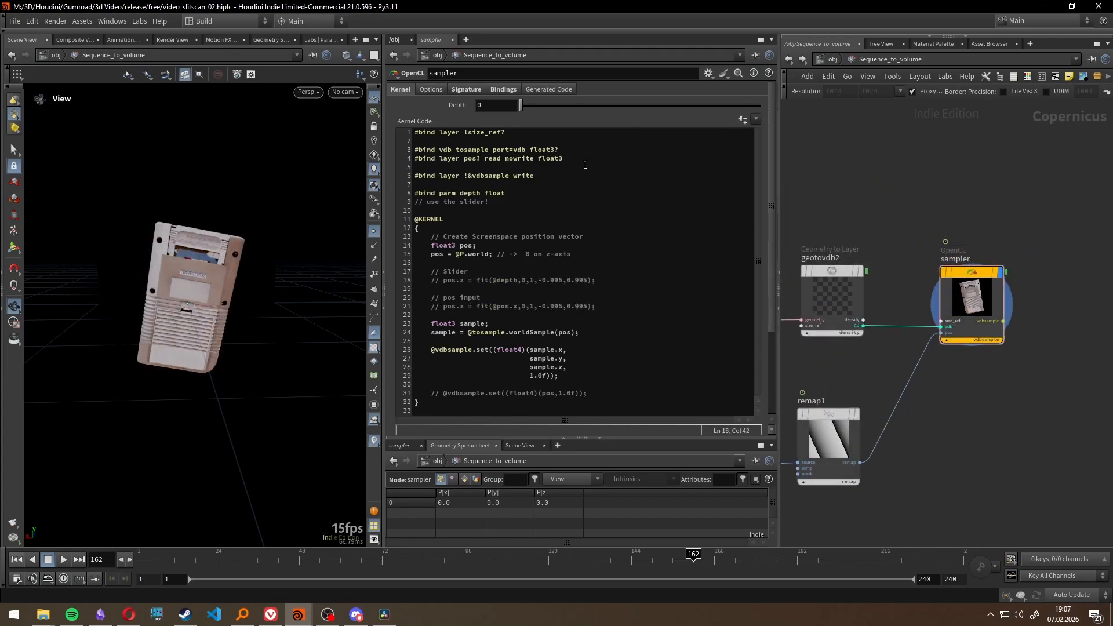
drag(571, 191, 365, 128)
click(565, 185)
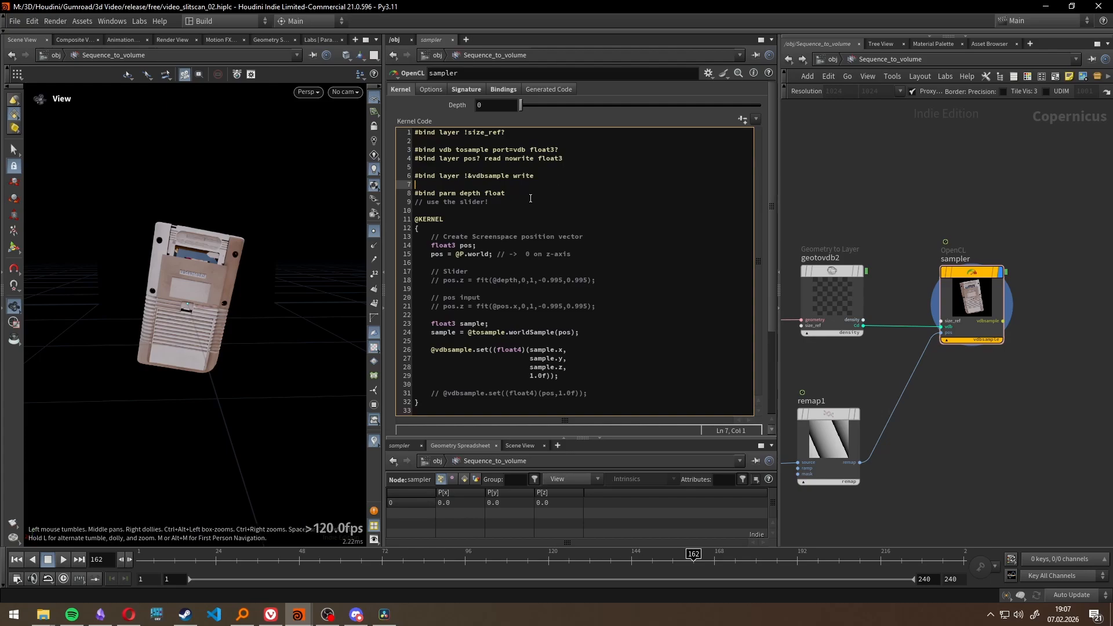
scroll(950, 324, up, 3)
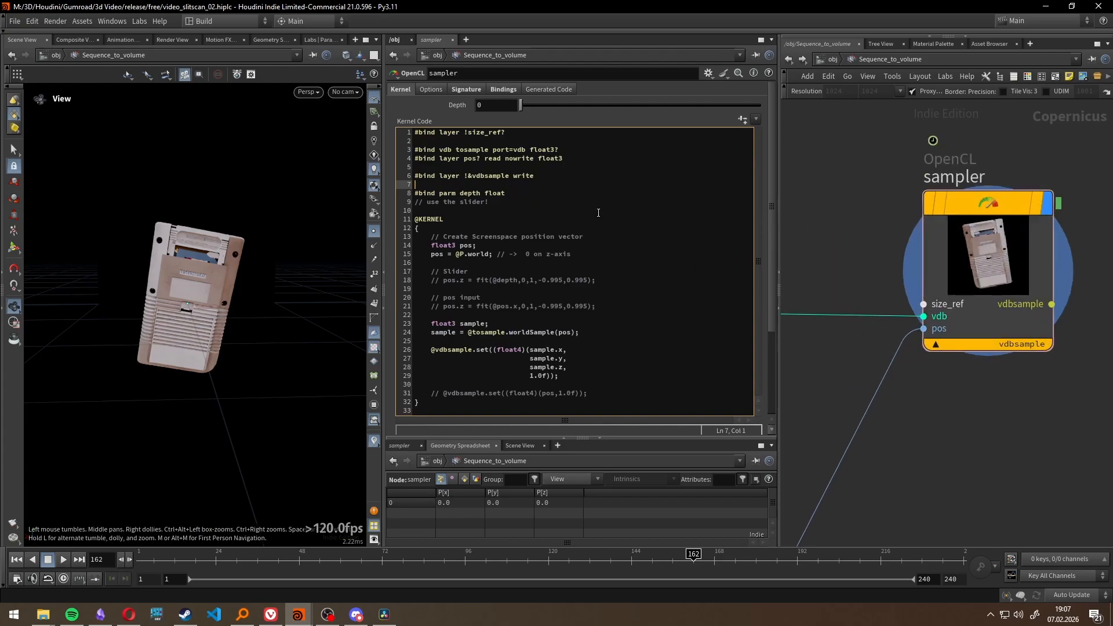
Step: Examine the pos = @P.world line in the kernel and show the sampler's output in the Composite View
drag(571, 254, 434, 252)
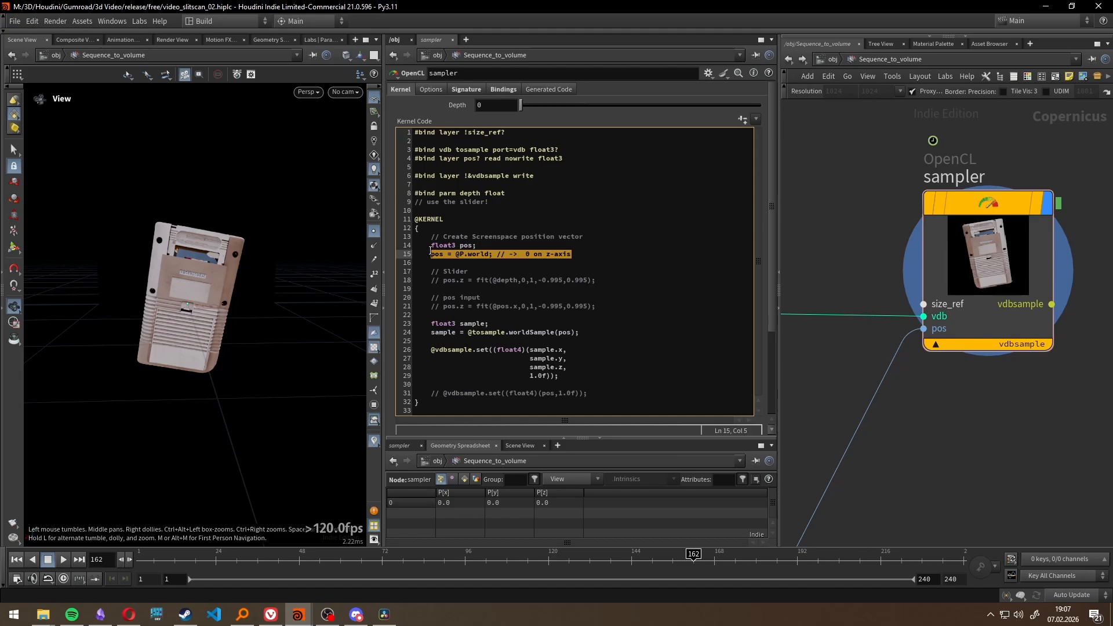
click(507, 260)
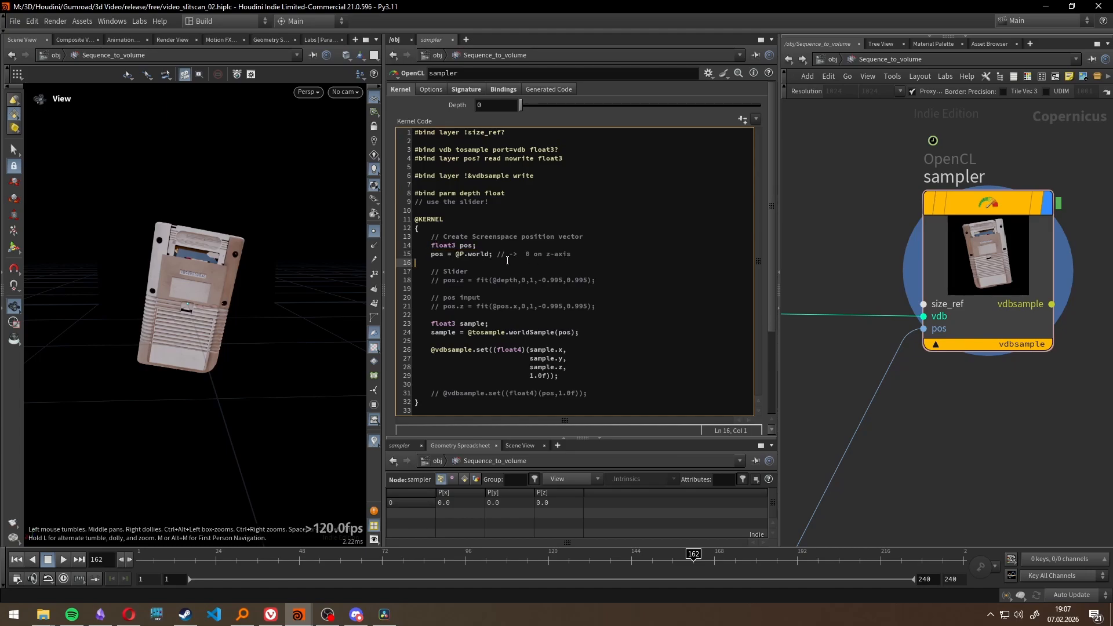
click(81, 40)
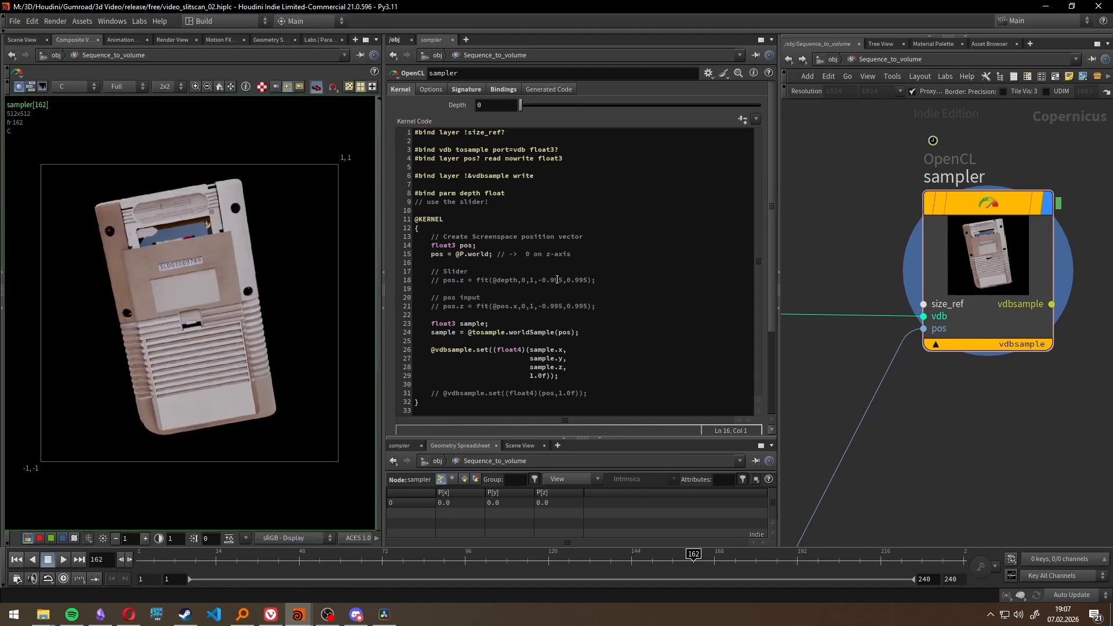
drag(443, 391, 431, 392)
key(BackSpace)
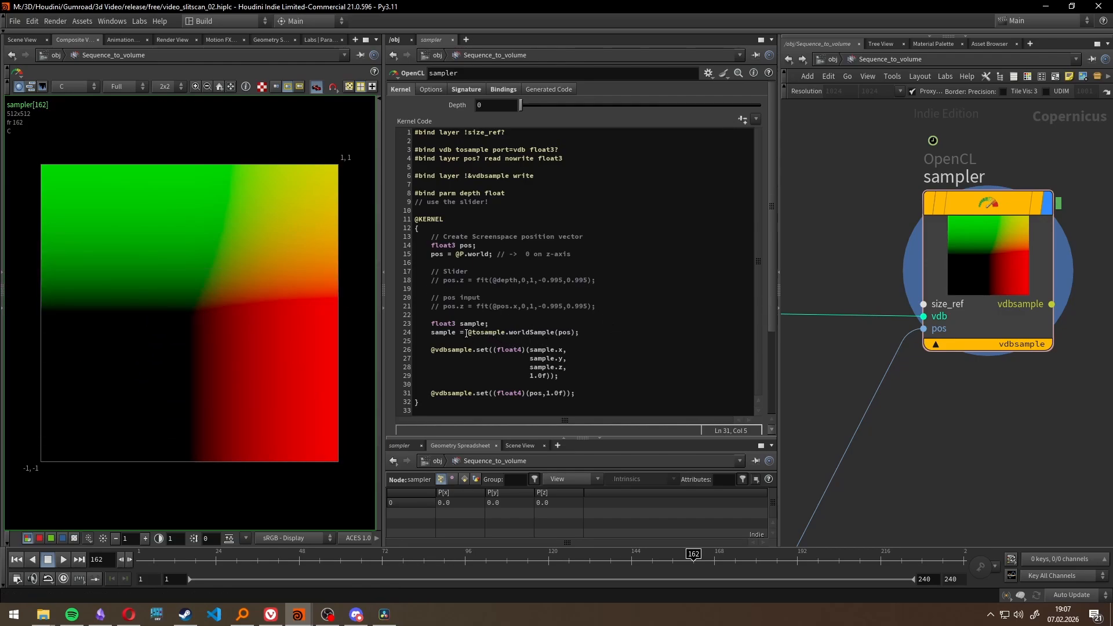
drag(467, 333, 505, 334)
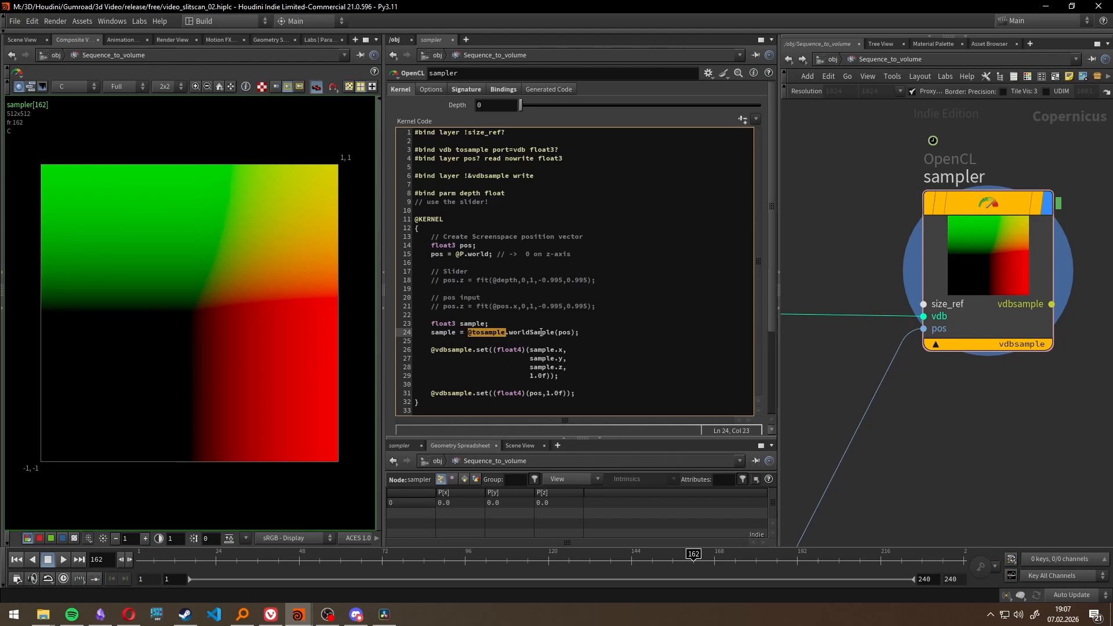
double_click(531, 333)
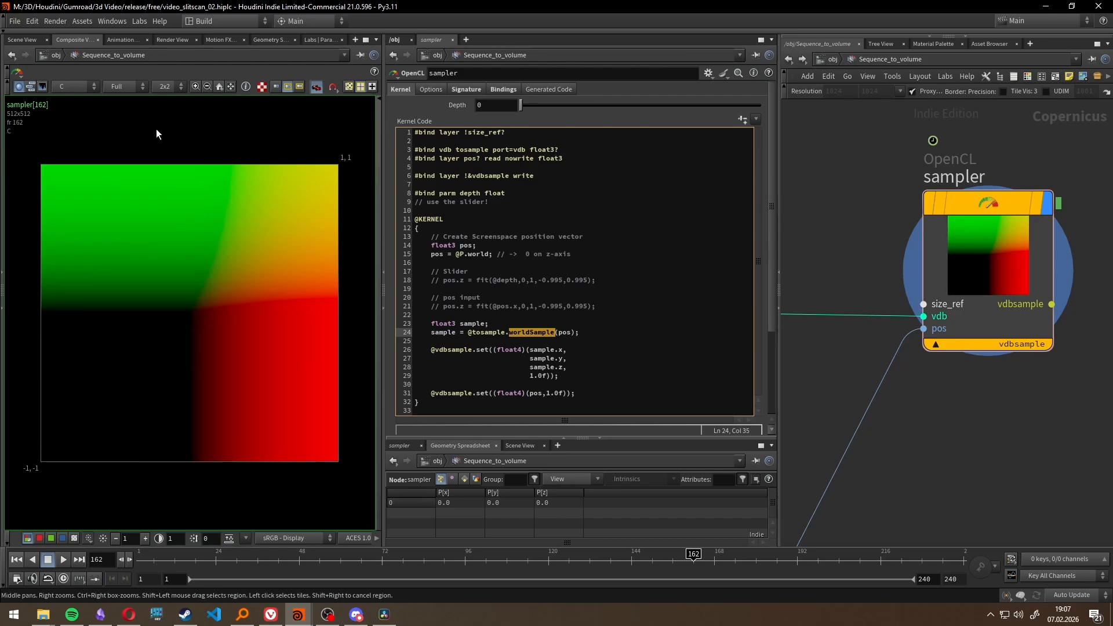
mouse_move(176, 447)
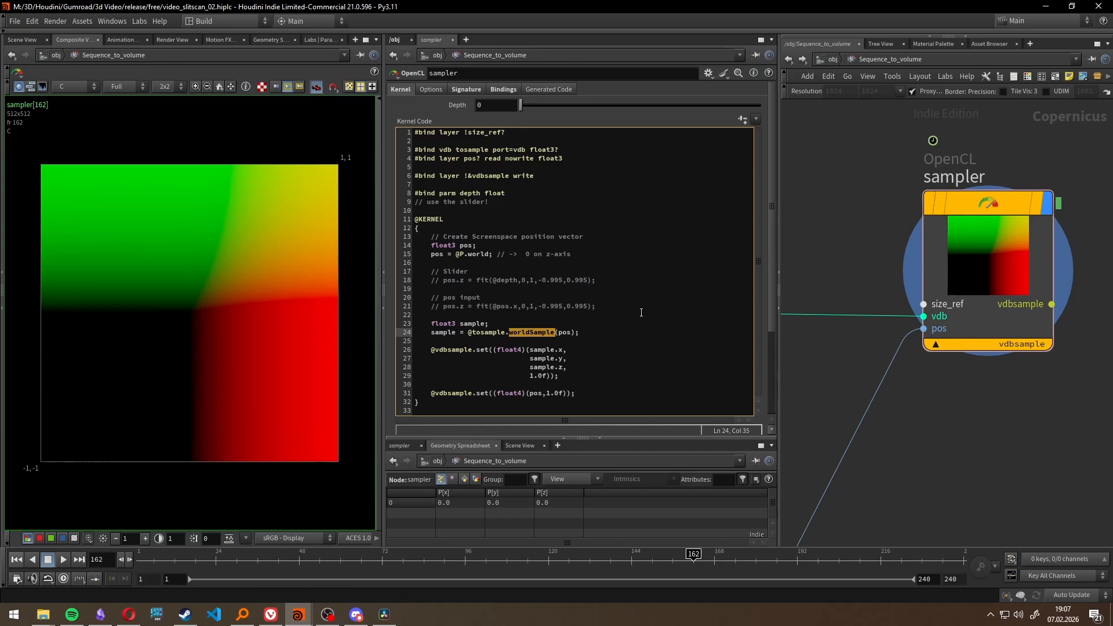
double_click(564, 332)
mouse_move(101, 462)
click(589, 394)
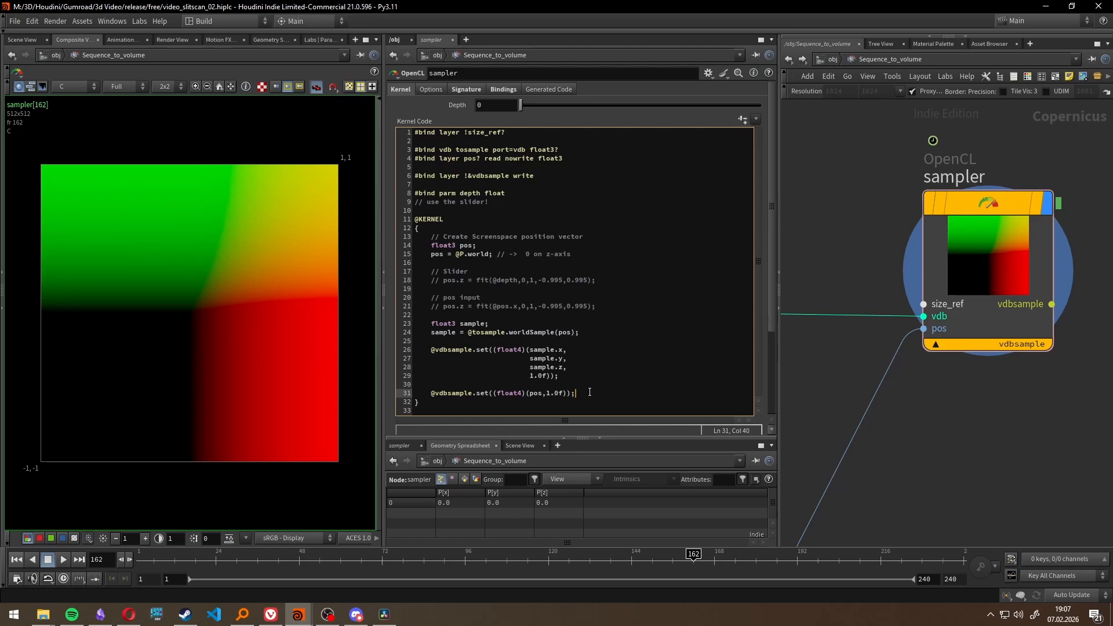
key(ctrl+slash)
drag(258, 419, 168, 238)
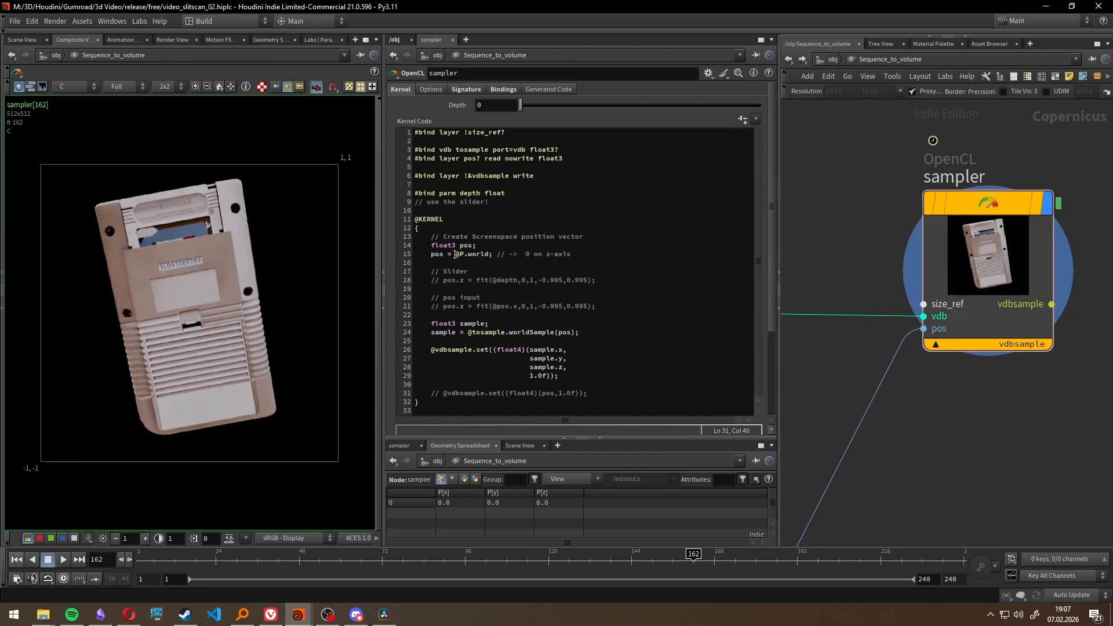
drag(455, 254, 489, 253)
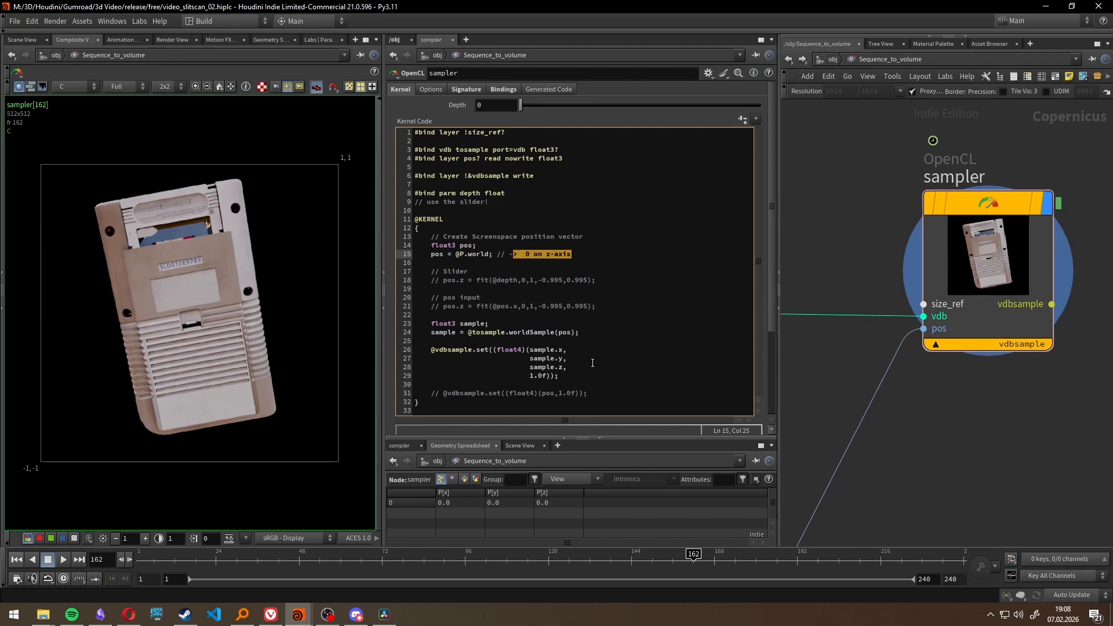
click(444, 280)
key(BackSpace)
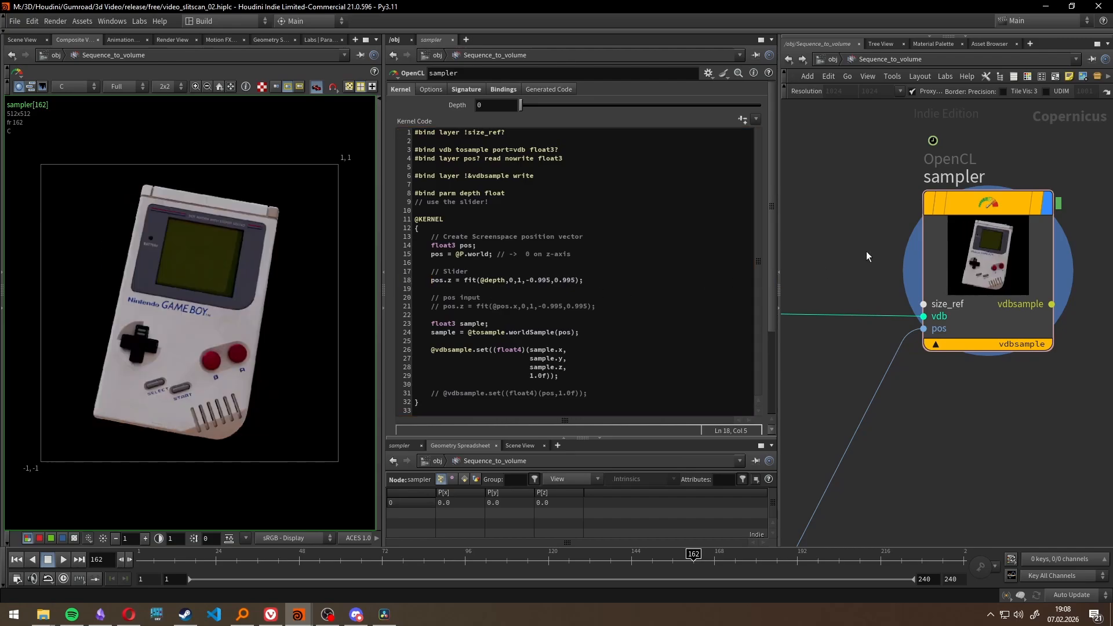
drag(521, 108, 628, 107)
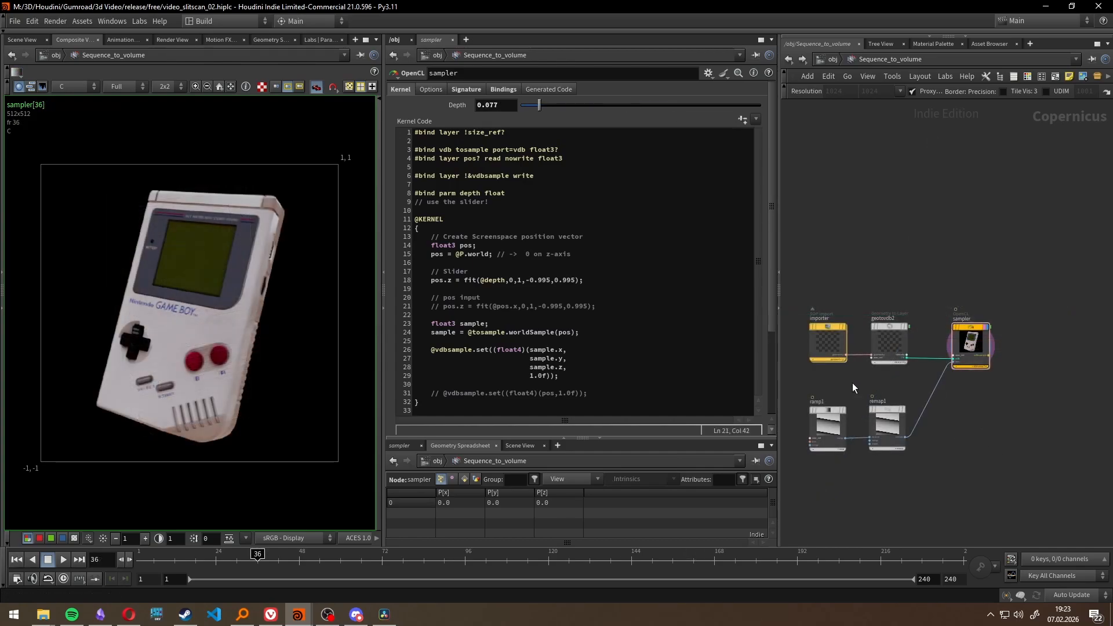
drag(561, 111, 596, 109)
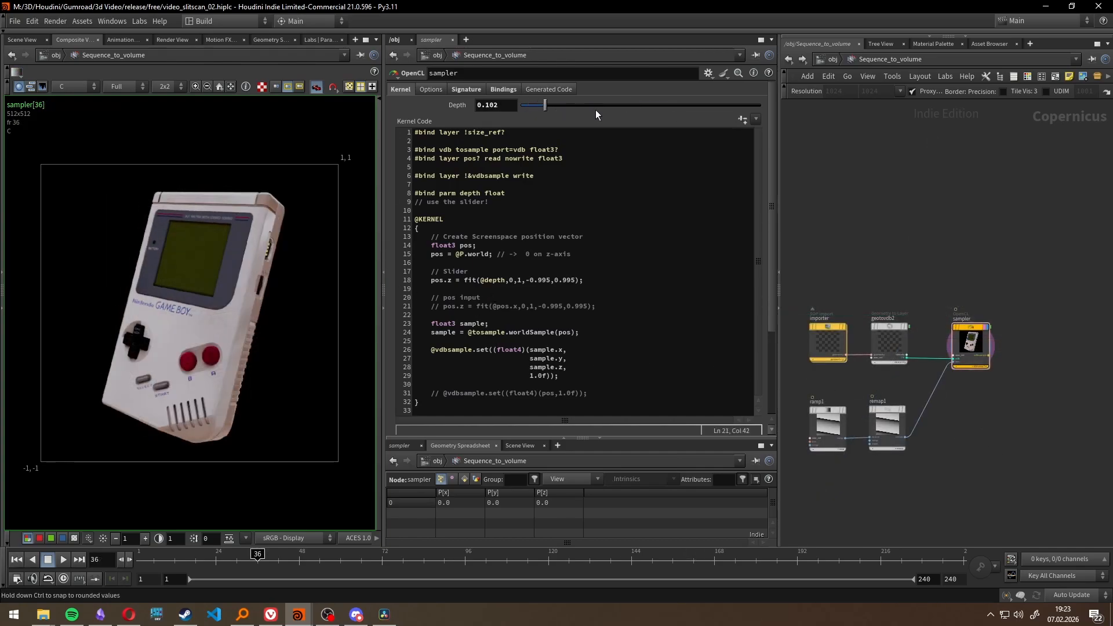
Step: Examine pos.z in the commented pos input line and show the ramp1 node's settings
drag(464, 306, 446, 306)
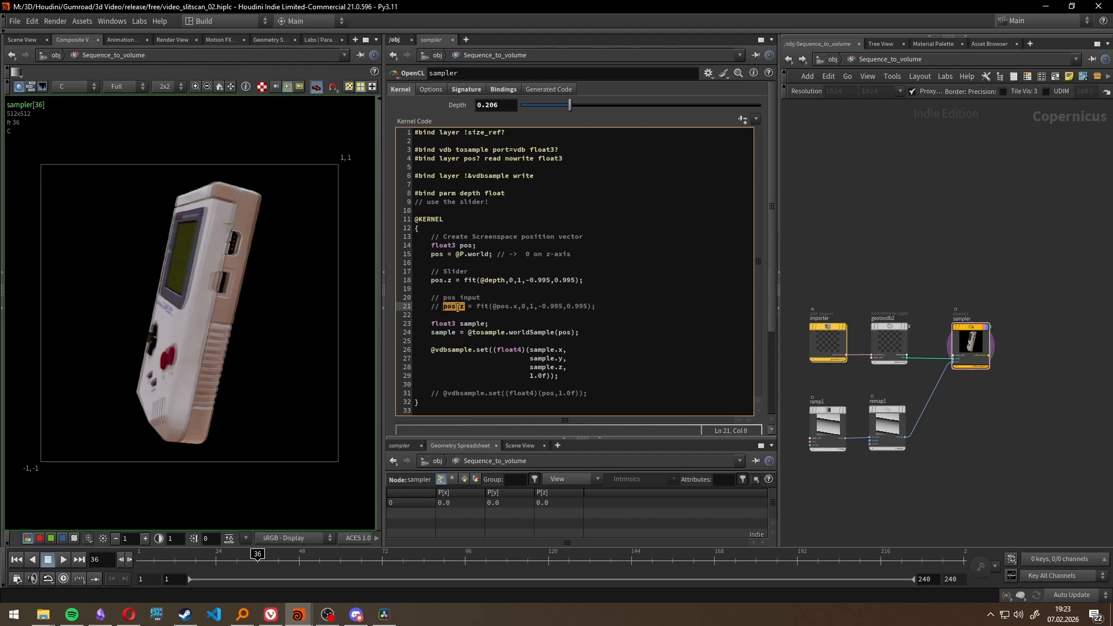
scroll(969, 401, up, 4)
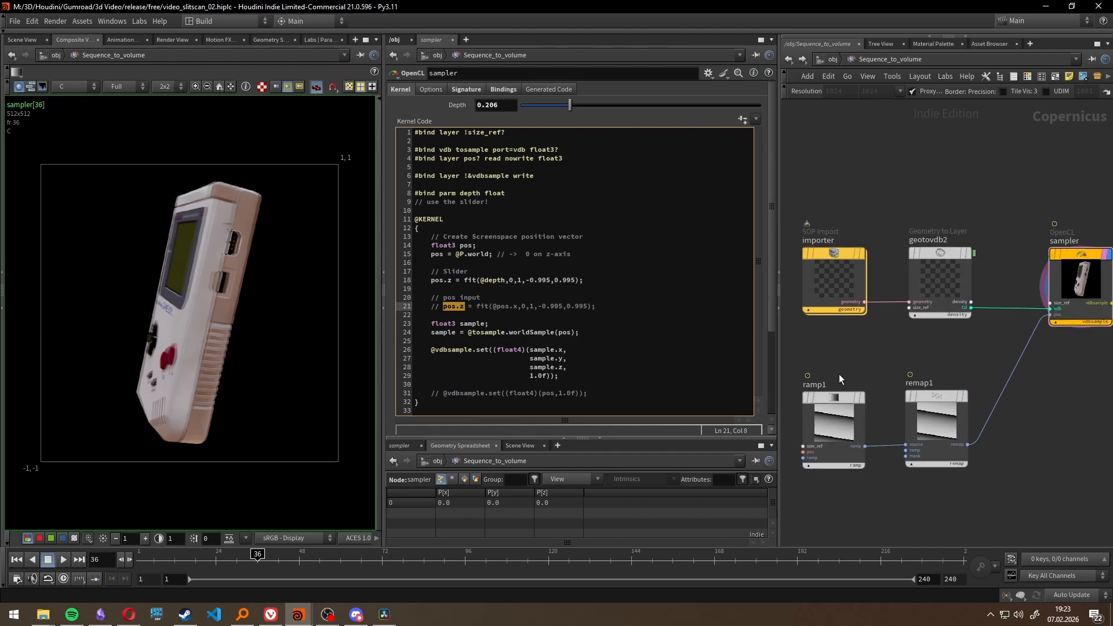
middle_drag(840, 374, 900, 331)
click(875, 357)
middle_drag(1022, 312, 918, 360)
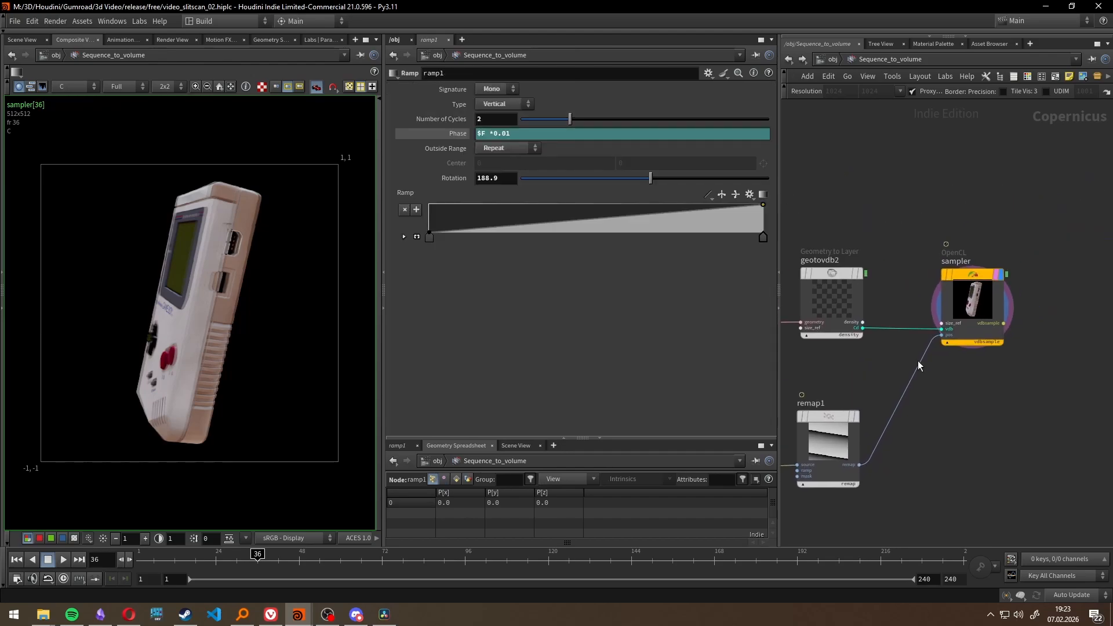
click(964, 319)
scroll(945, 350, up, 4)
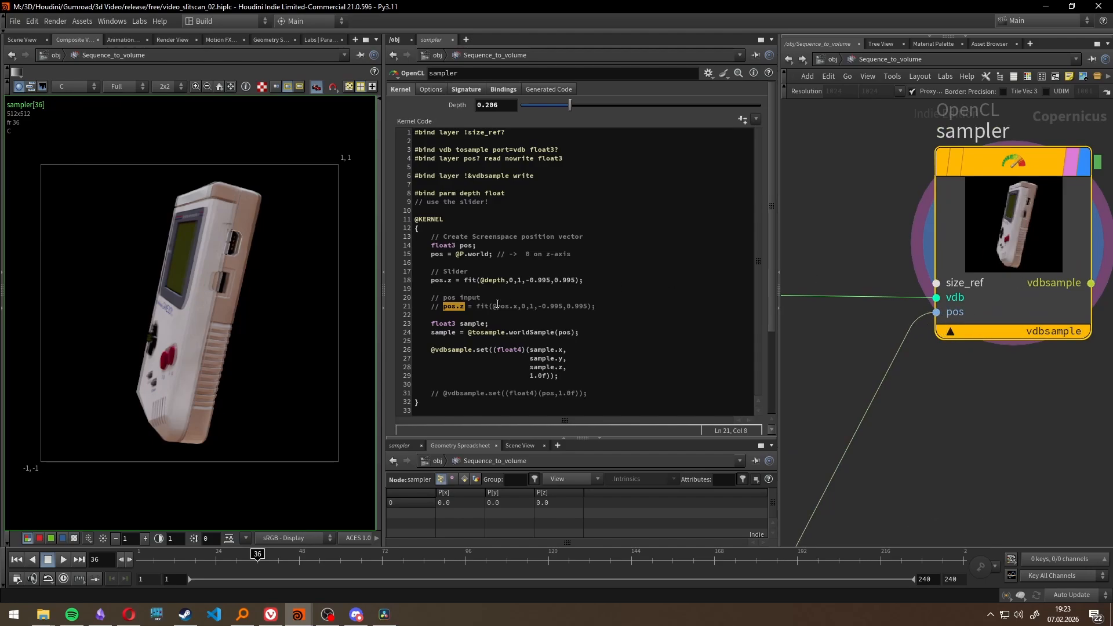
key(Down)
key(Down)
key(End)
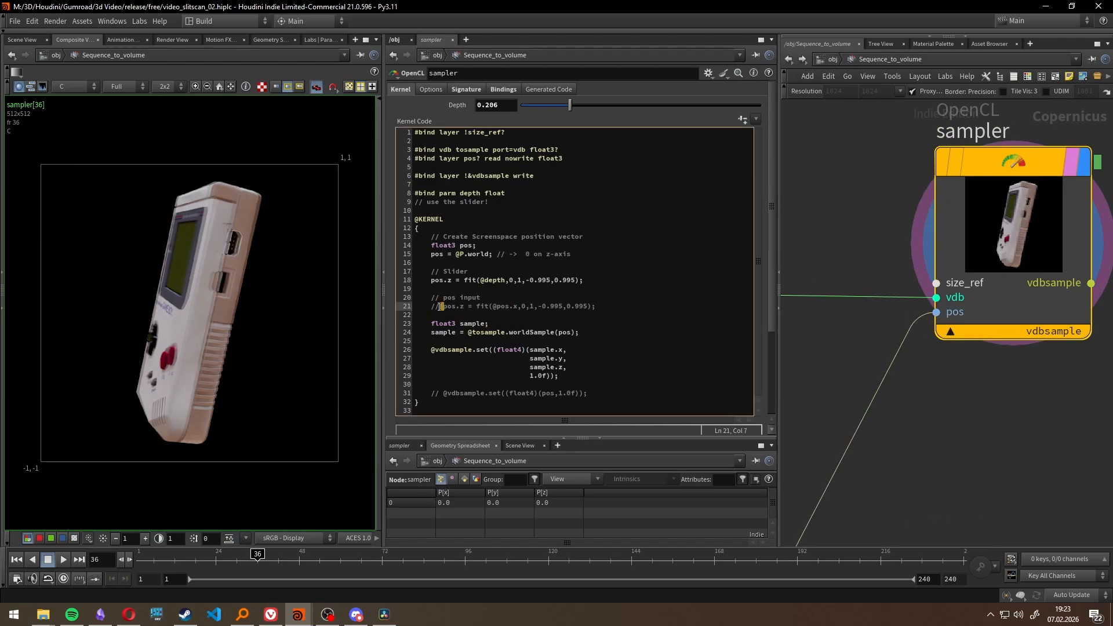
key(Delete)
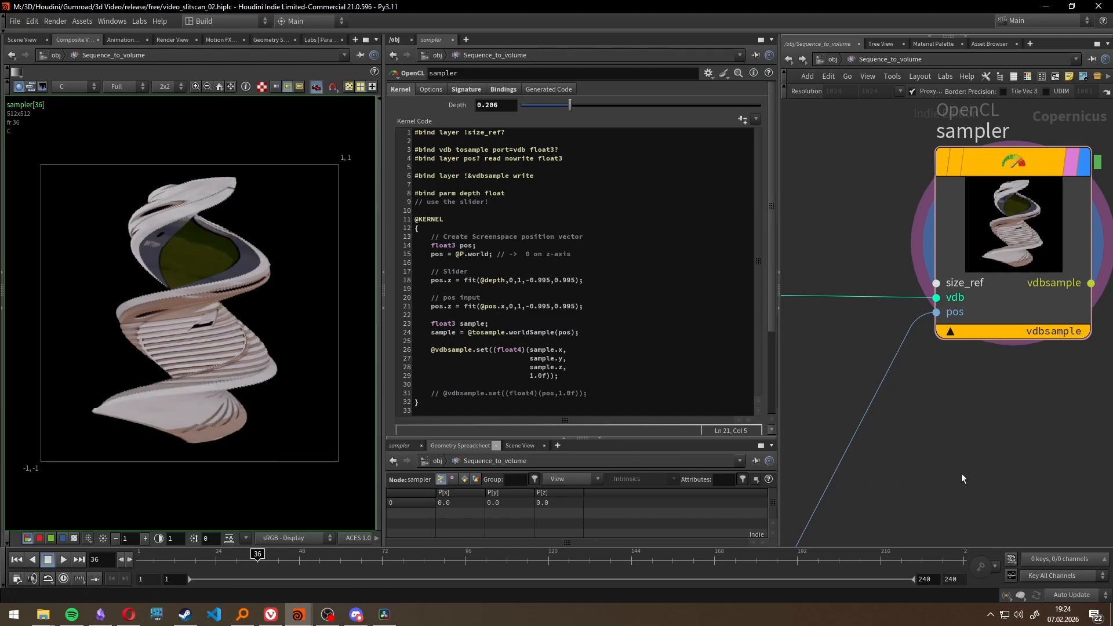
Step: Play the animation to view the ramp-driven slit-scan result and show the ramp1 node's settings
scroll(986, 444, down, 3)
middle_drag(986, 445, 1078, 378)
click(63, 559)
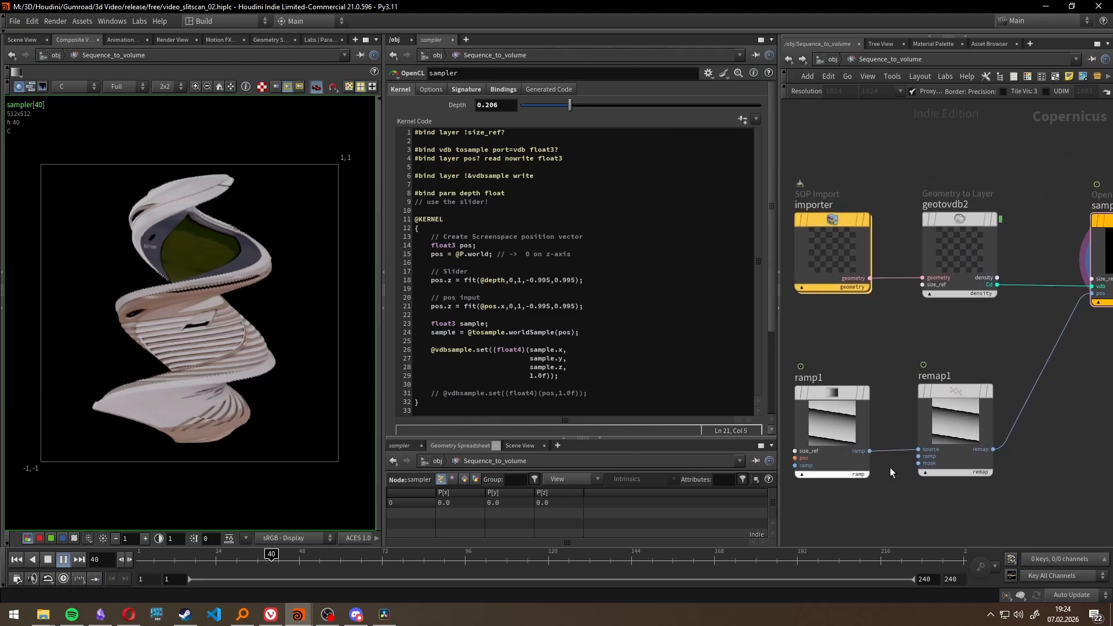
click(839, 410)
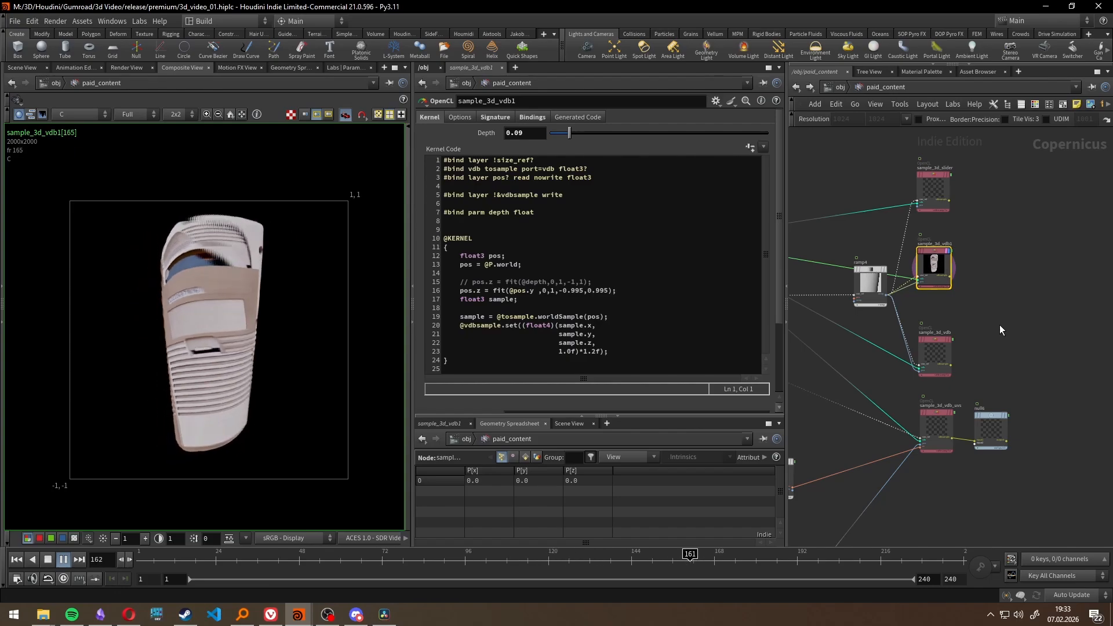
Step: Stop playback in the paid_content network and show the settings of the volume_from_image_sequence node
scroll(1068, 217, down, 4)
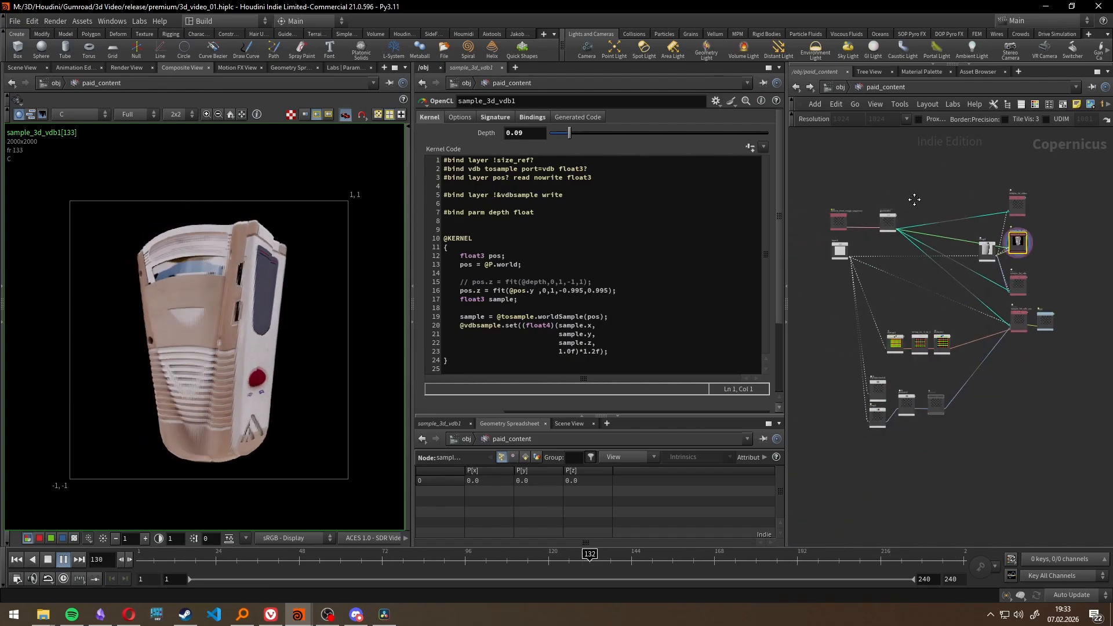
middle_drag(847, 197, 958, 197)
scroll(958, 196, up, 5)
scroll(958, 197, up, 1)
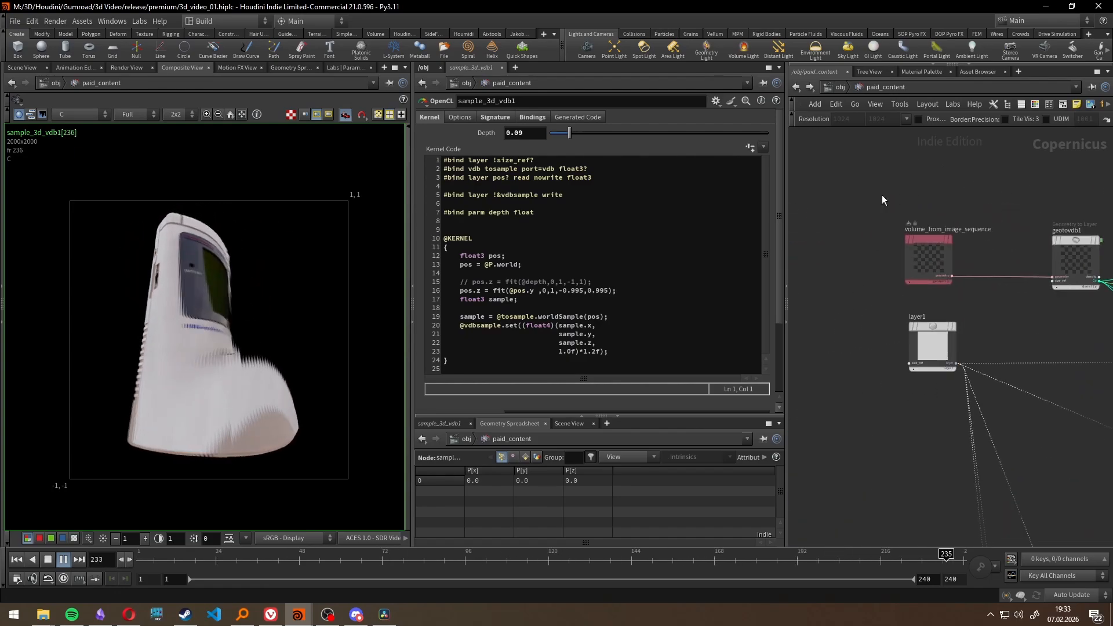
click(46, 560)
click(917, 261)
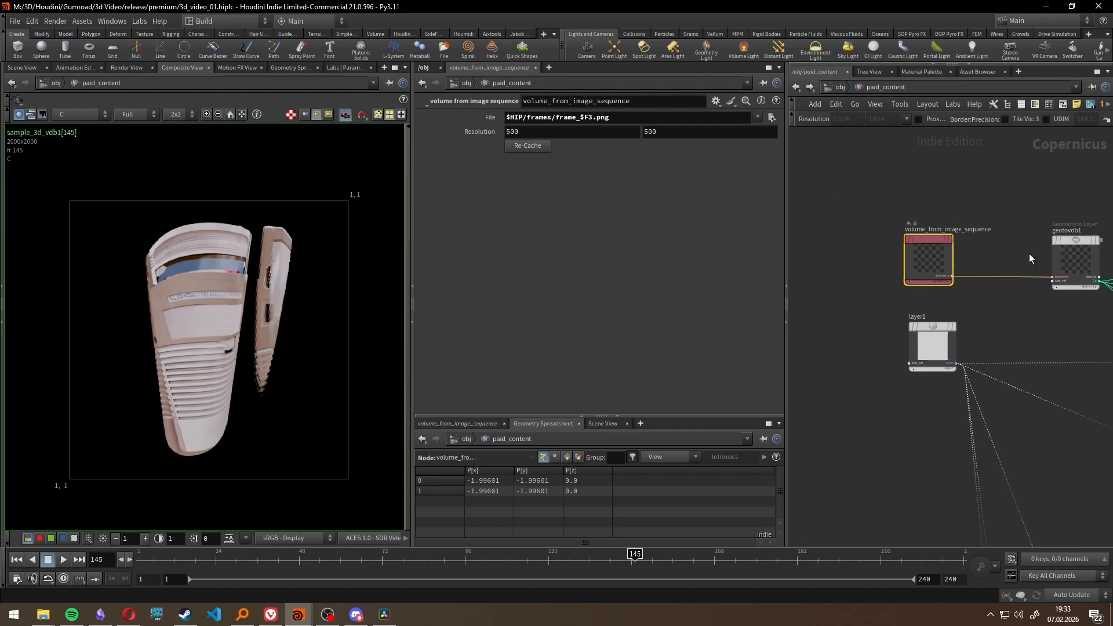
Step: Display the null6 node's output and examine its sample_3d_vdb_uvs source node and the tiled image
scroll(1028, 253, down, 6)
scroll(1067, 339, up, 6)
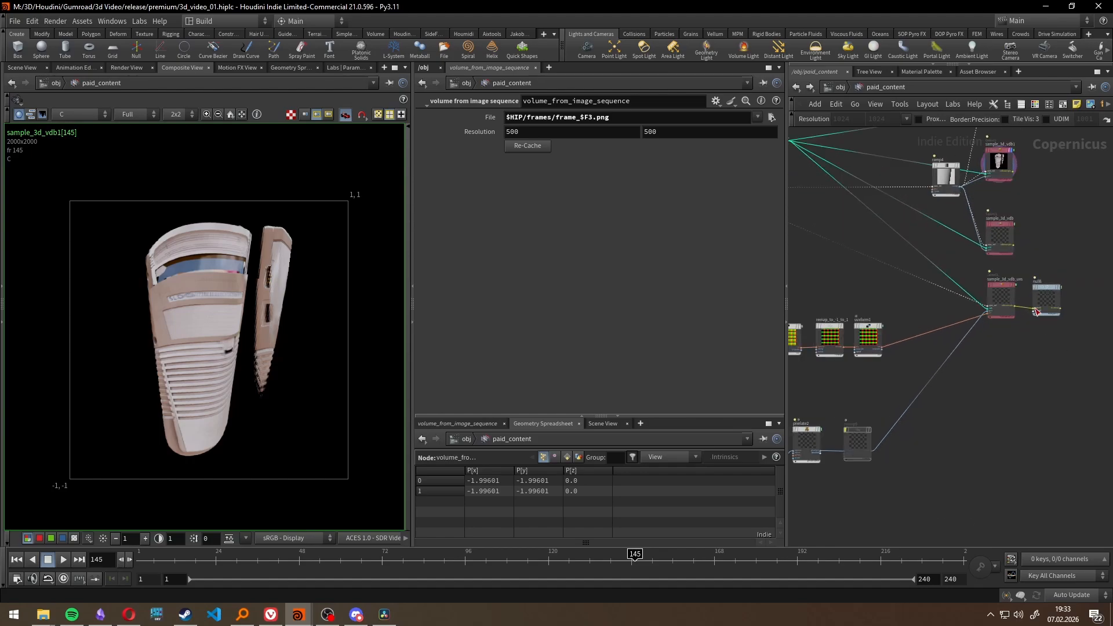
click(1048, 290)
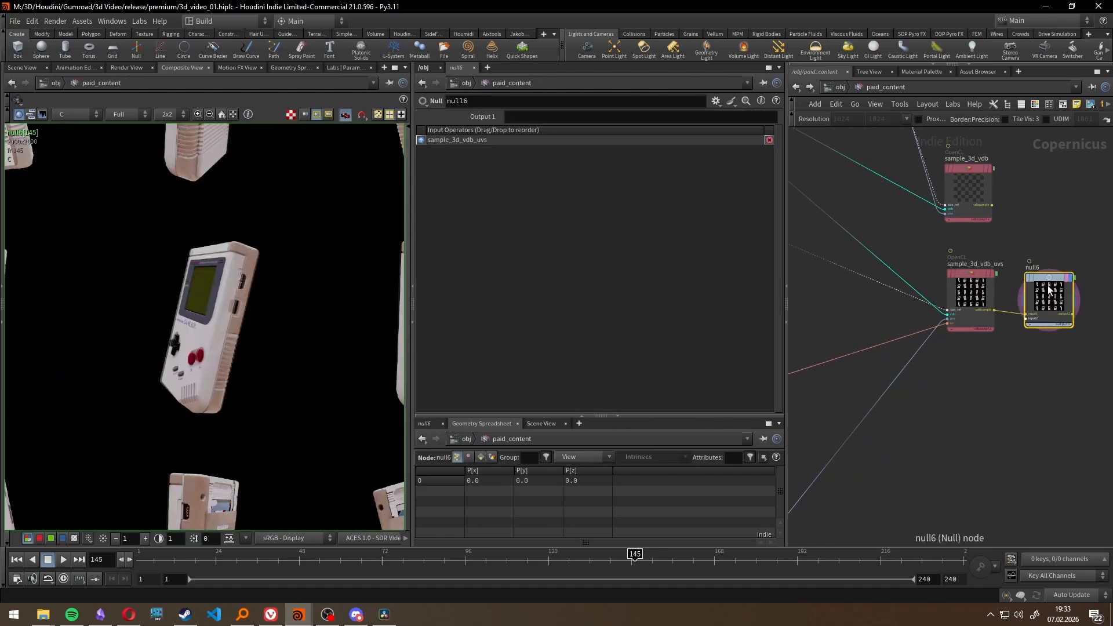
scroll(960, 318, up, 4)
scroll(155, 377, down, 6)
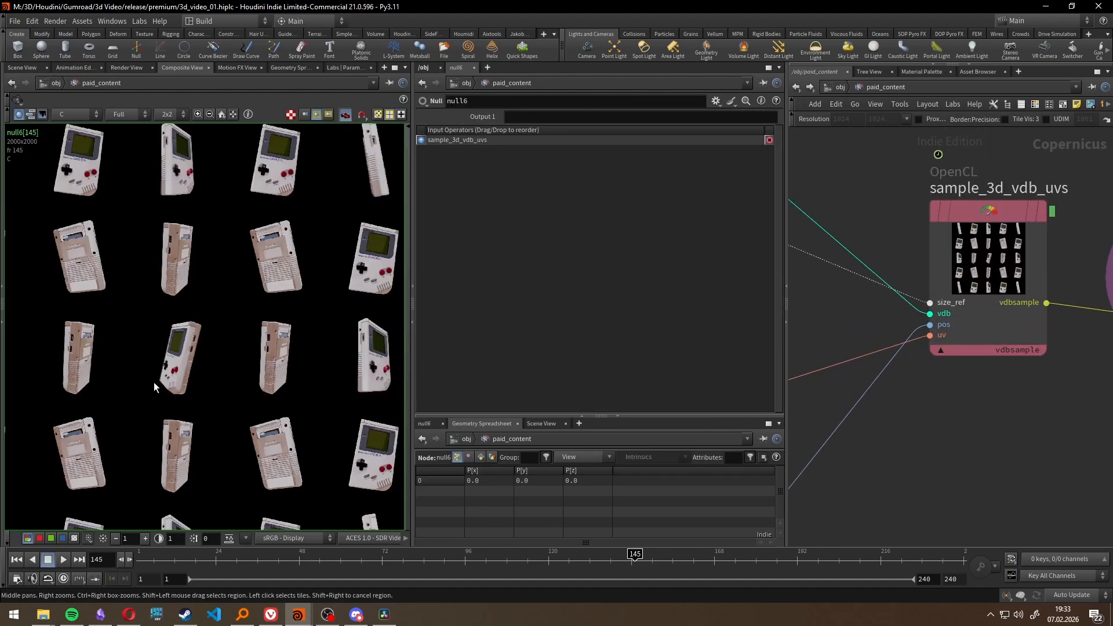
Step: Play the animation of the null6 output and examine the individual tiles and the full grid
click(64, 560)
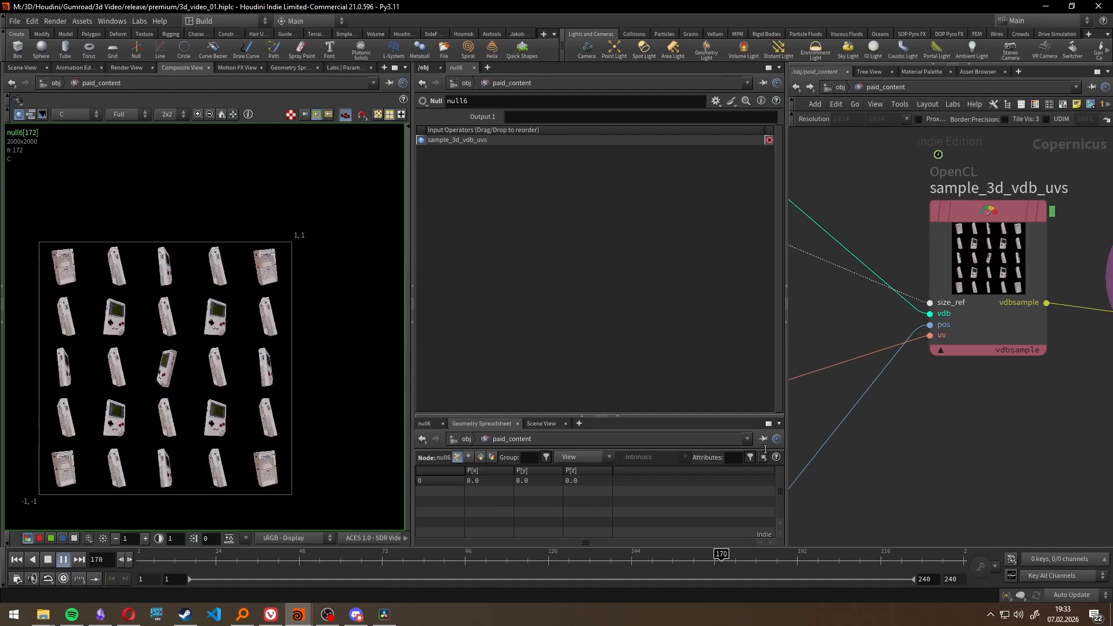
scroll(127, 460, up, 3)
scroll(259, 475, up, 3)
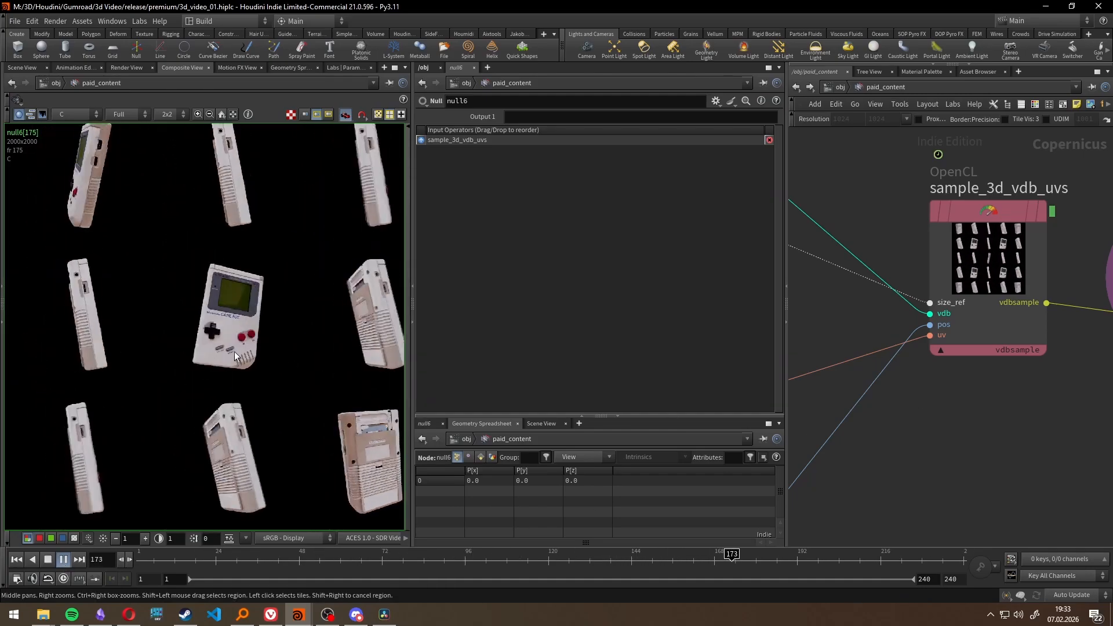
scroll(225, 342, down, 4)
middle_drag(227, 365, 208, 391)
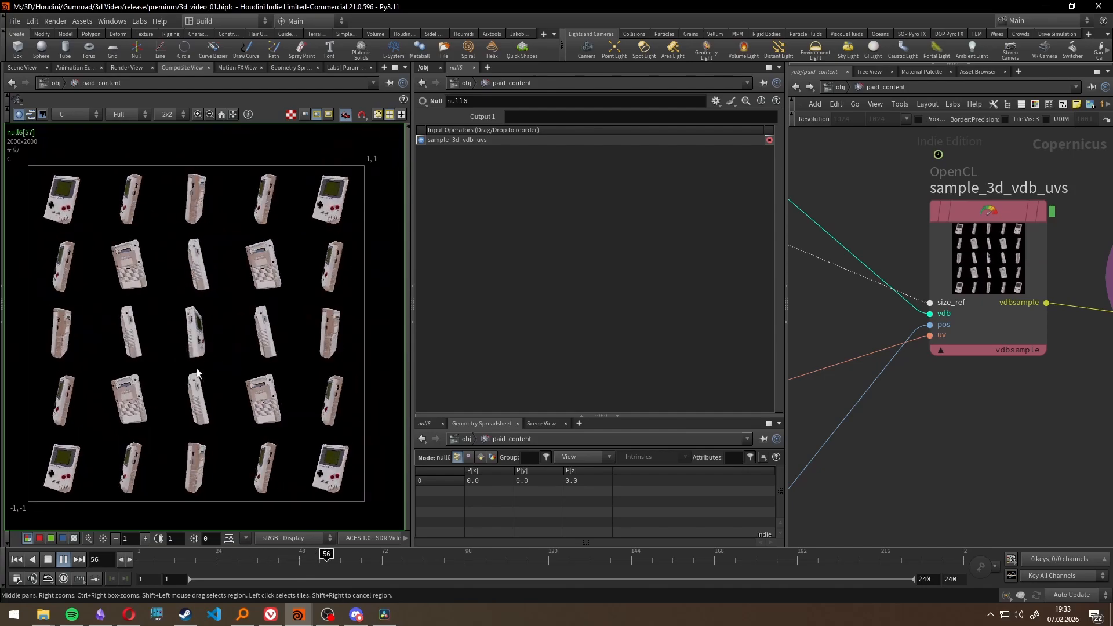